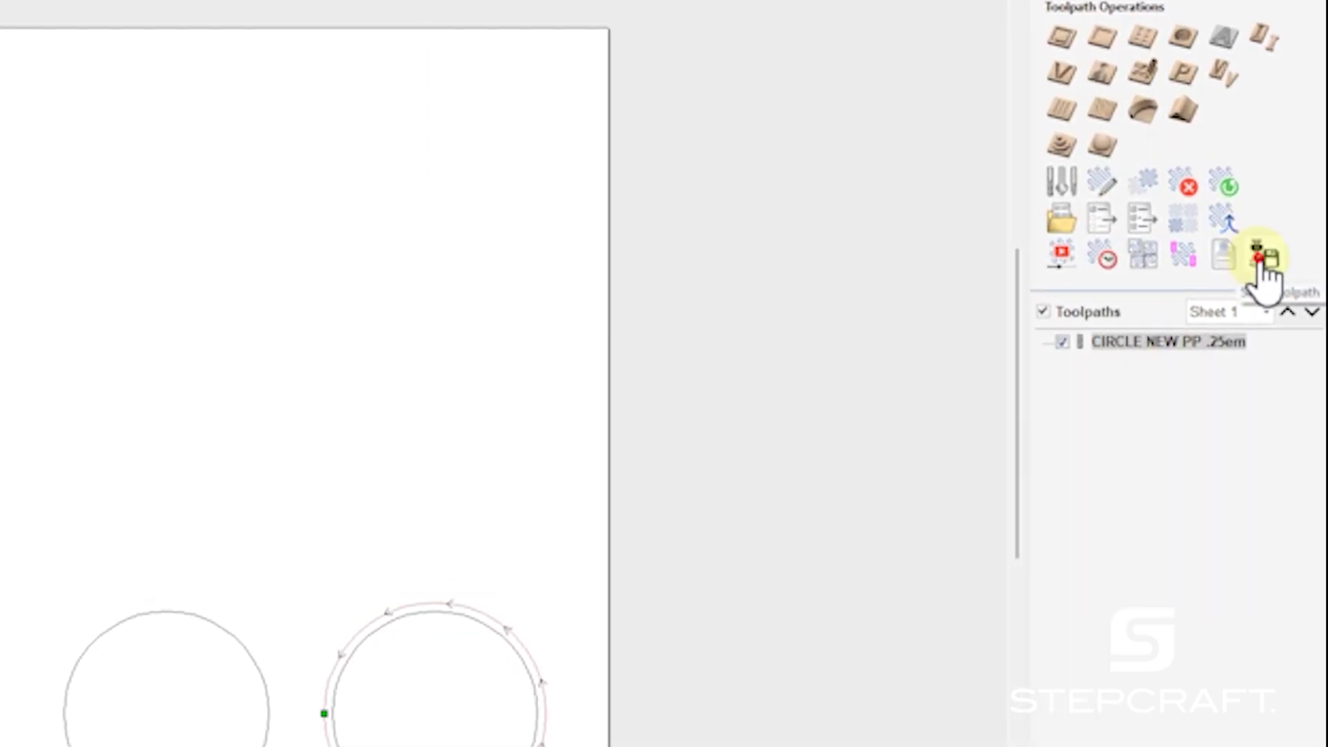
Open the M 500 - UCCNC machine configuration and locate the Stepcraft UCCNC ATC Arcs post-processor file on disk.
click(1265, 258)
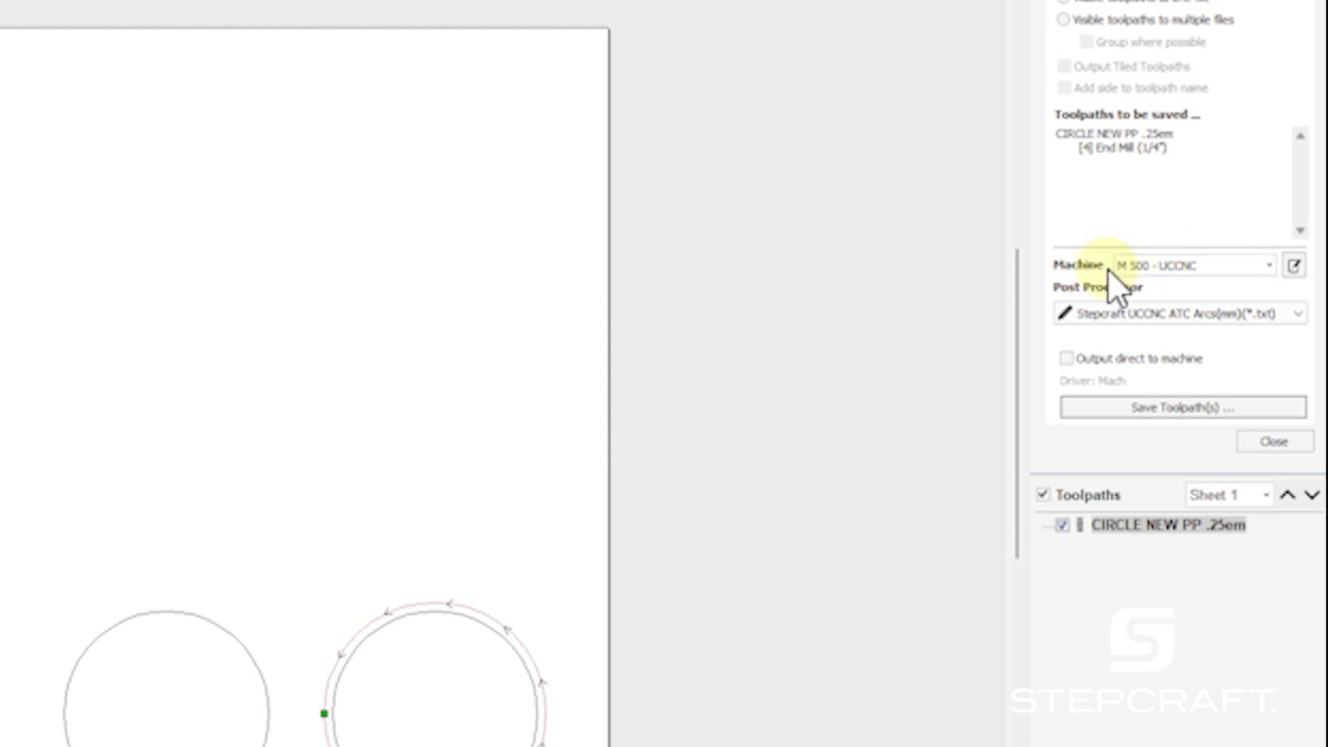
click(1293, 266)
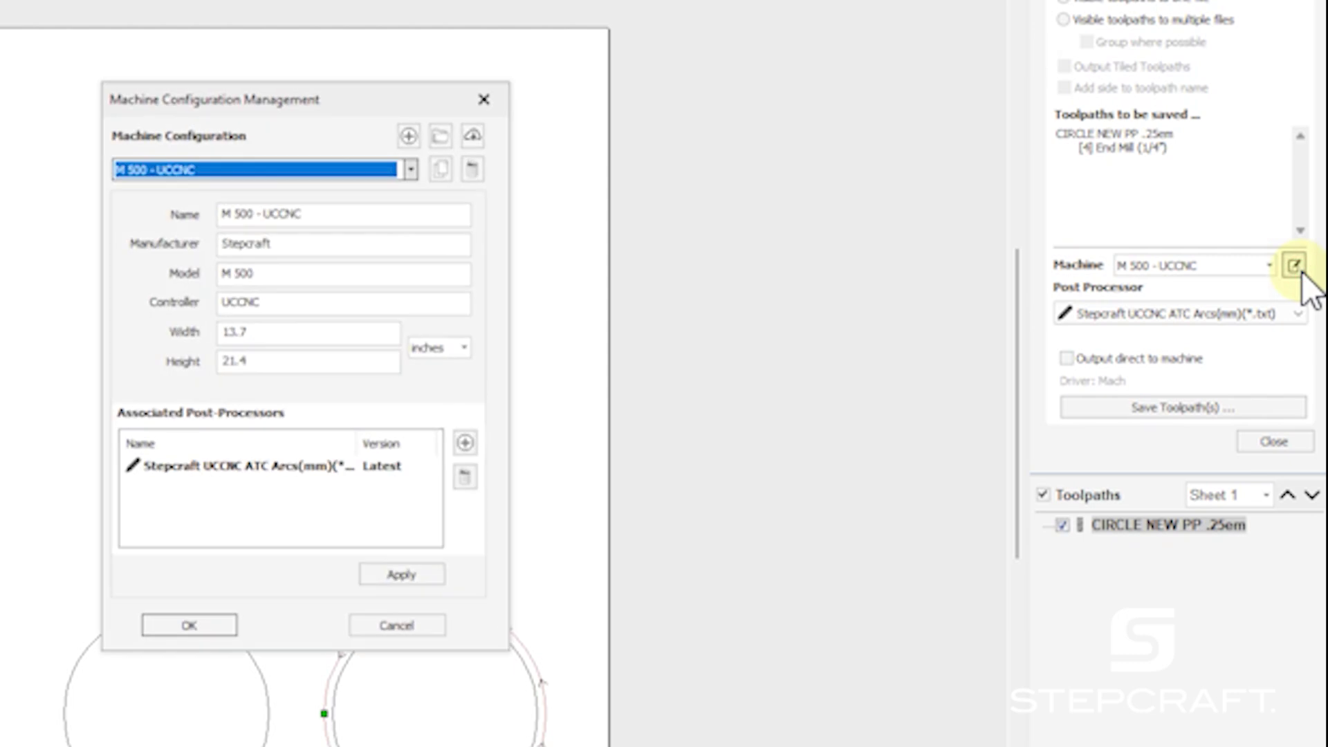
click(269, 468)
right_click(268, 468)
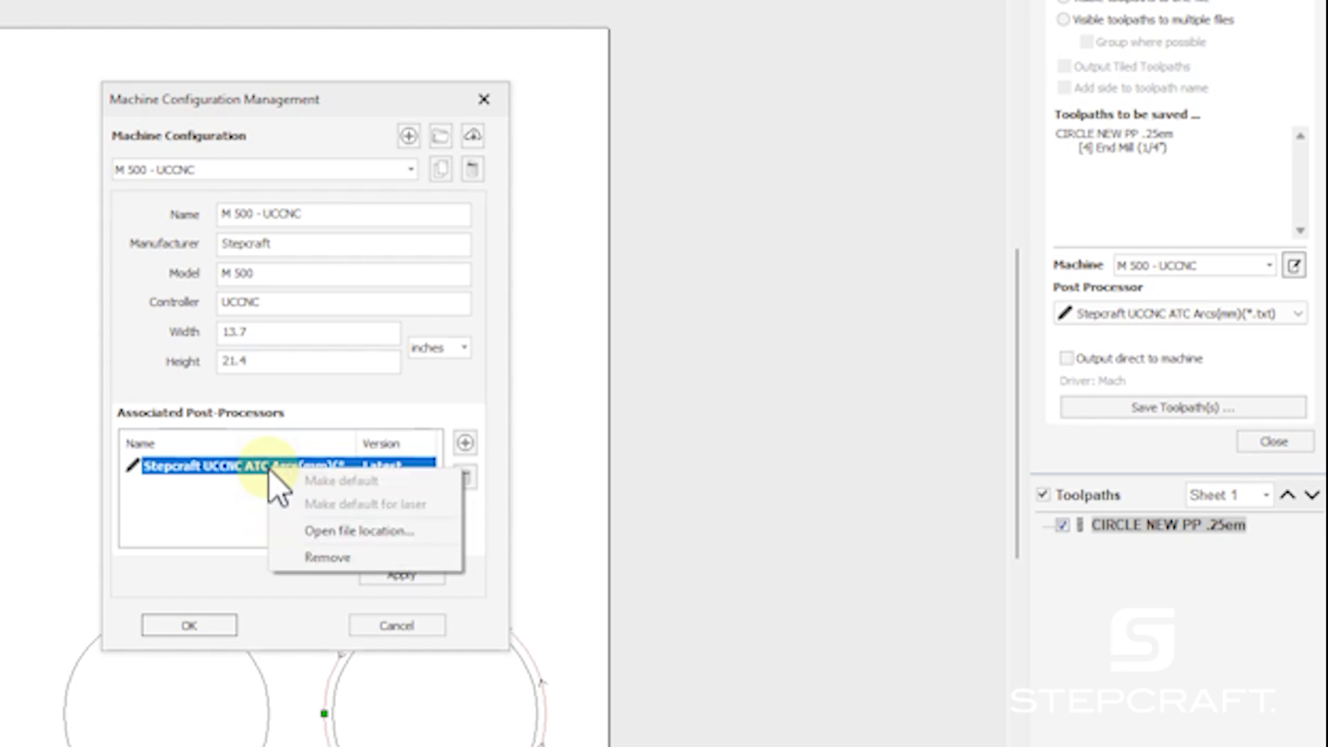
click(360, 531)
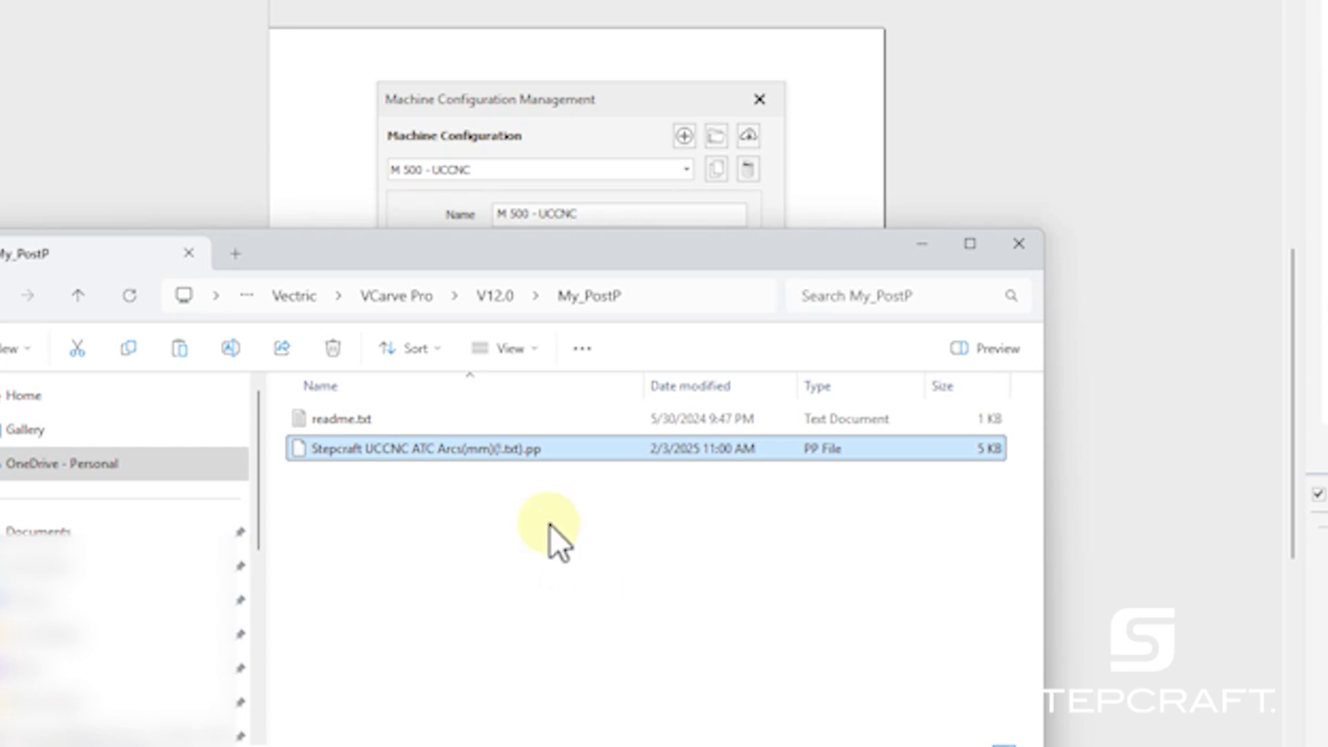
Reveal the full editable path of the My_PostP folder in the address bar.
right_click(660, 297)
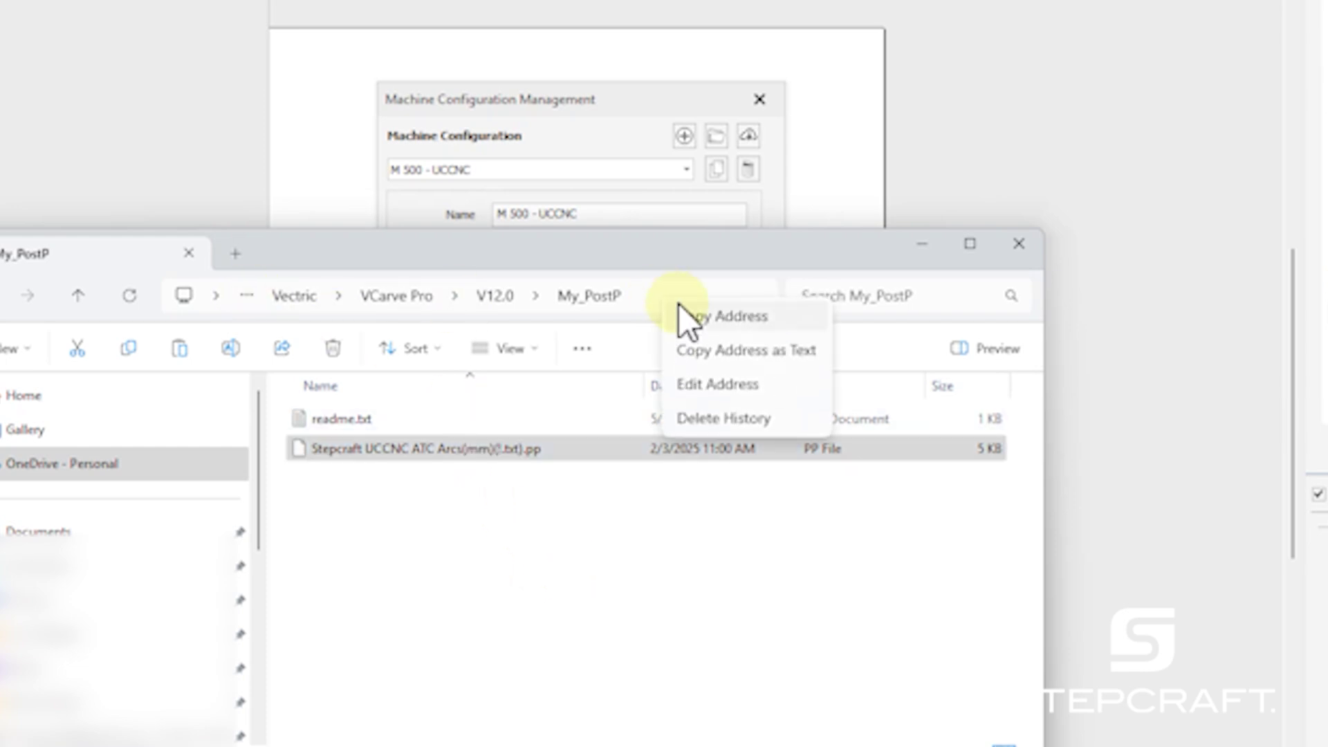
click(700, 381)
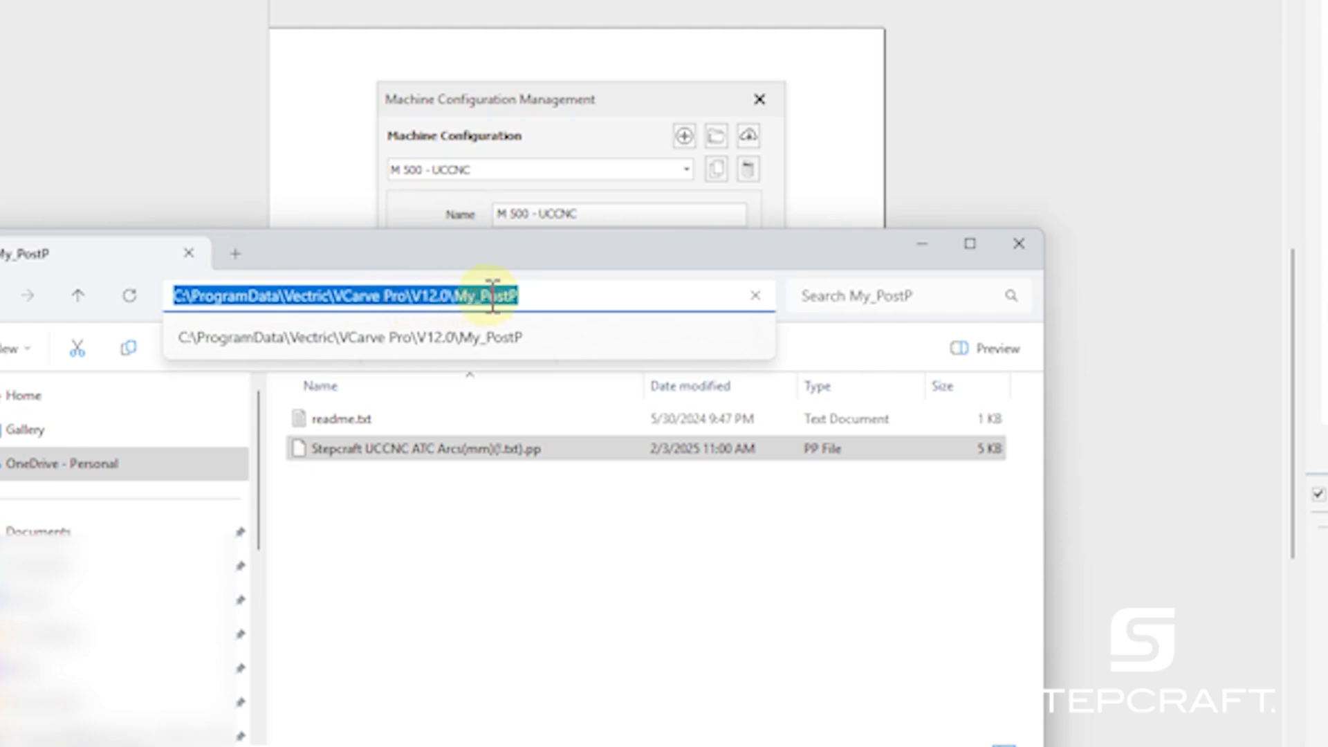
click(582, 566)
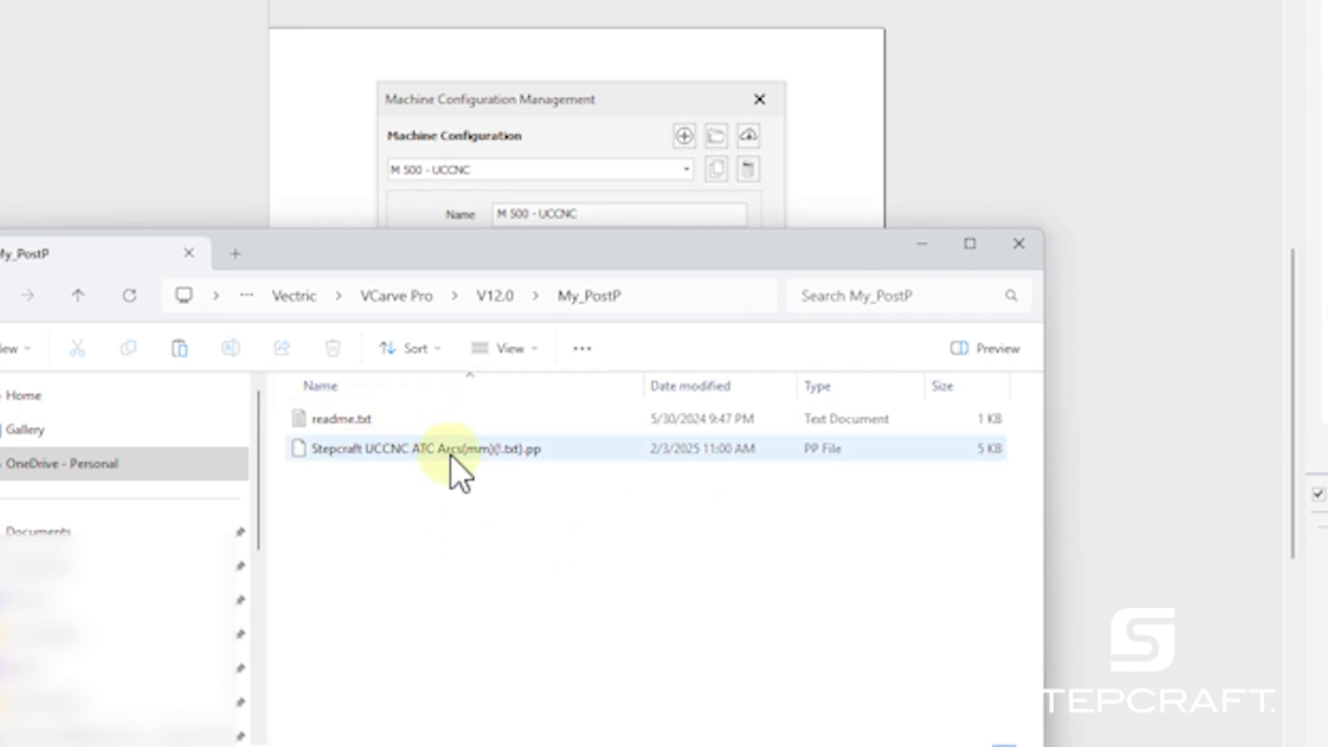
Copy the Stepcraft UCCNC ATC Arcs(mm)(*.txt).pp file and switch to the empty Temp folder window.
click(411, 455)
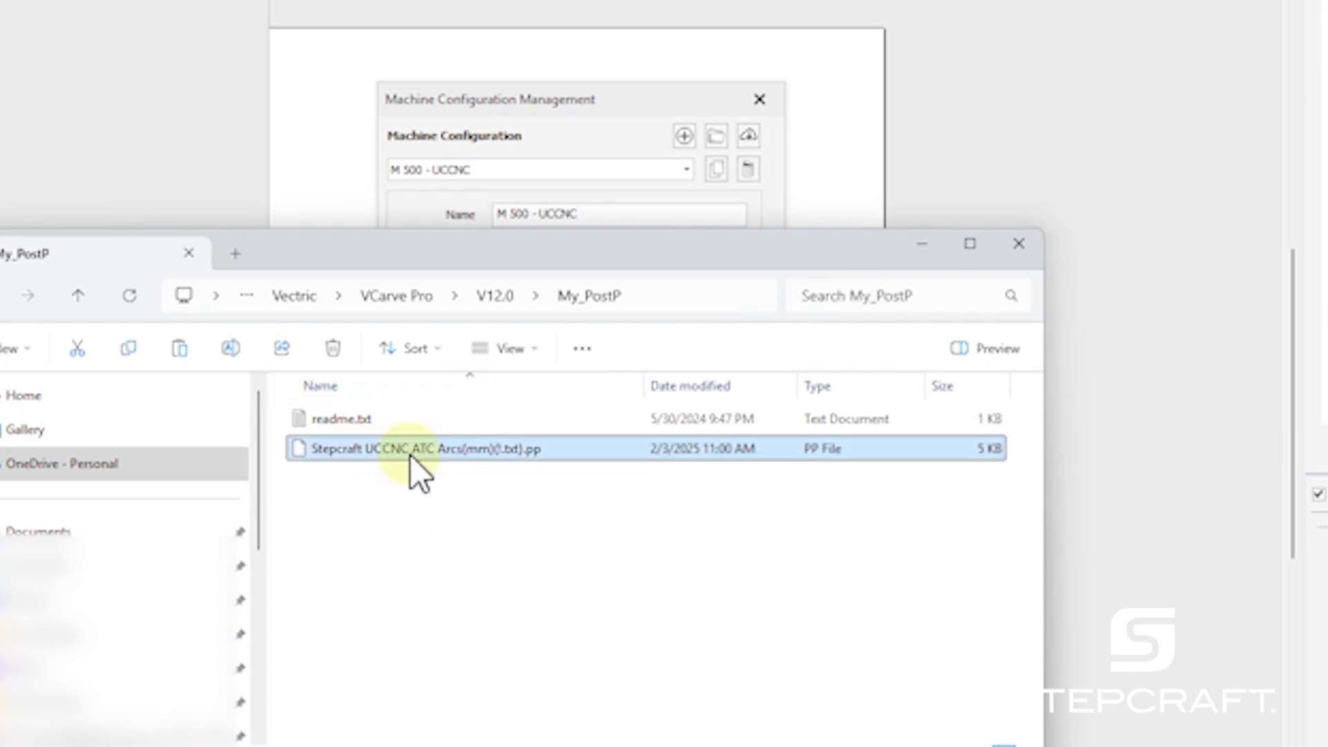
right_click(409, 454)
click(505, 197)
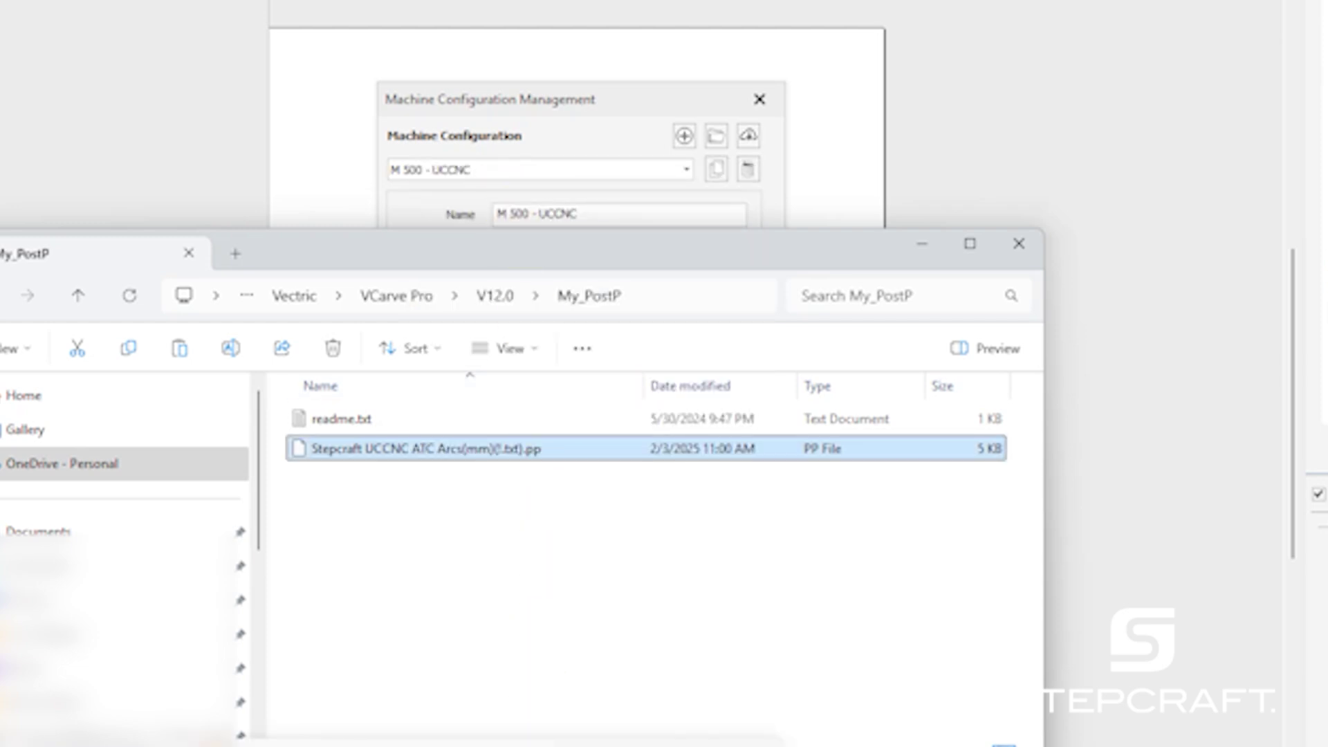
key(alt+Tab)
Paste the copied post-processor file into the Temp folder.
right_click(1066, 272)
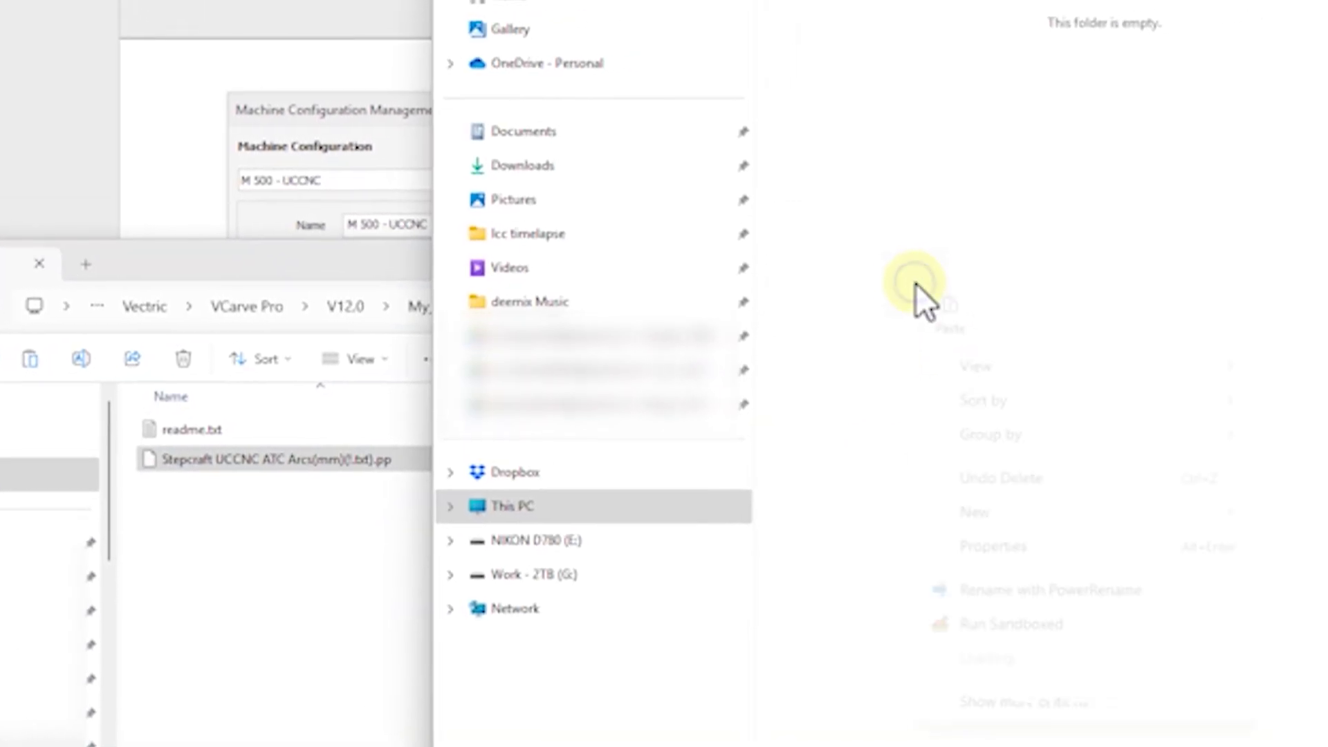
click(949, 311)
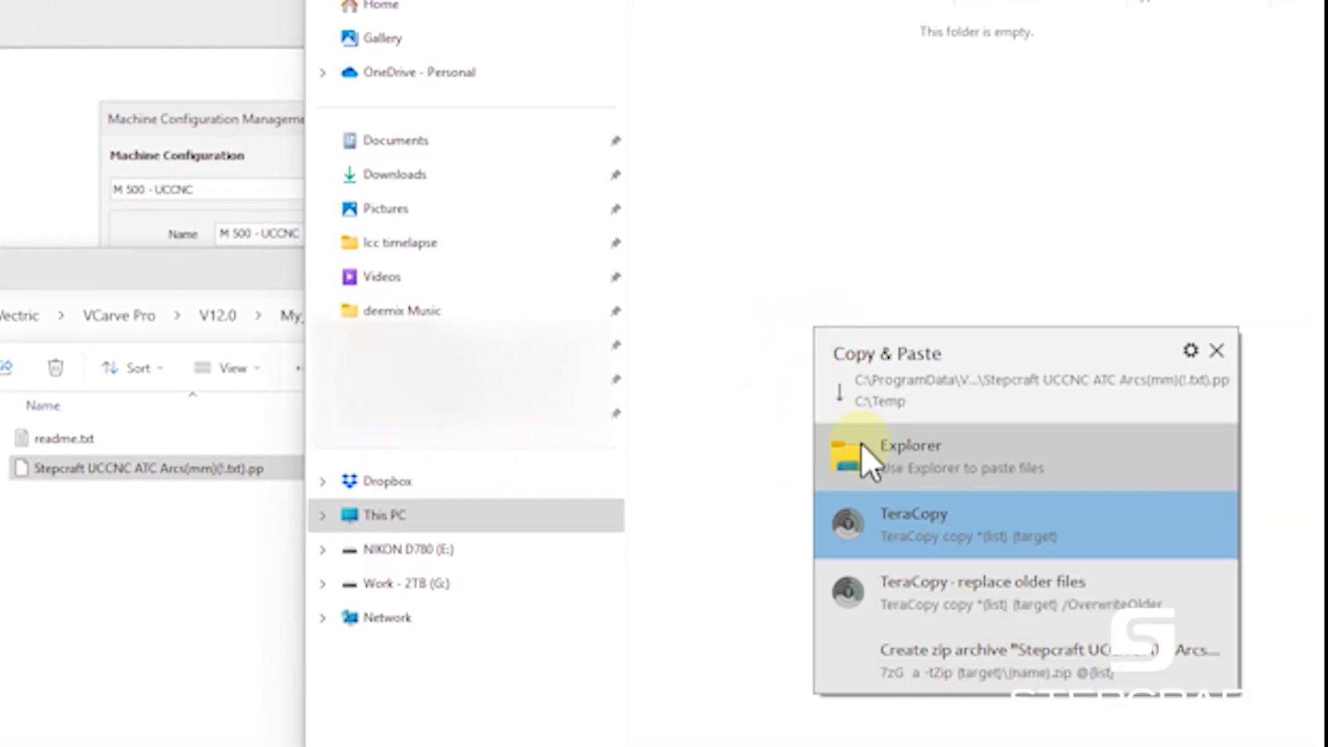
click(893, 460)
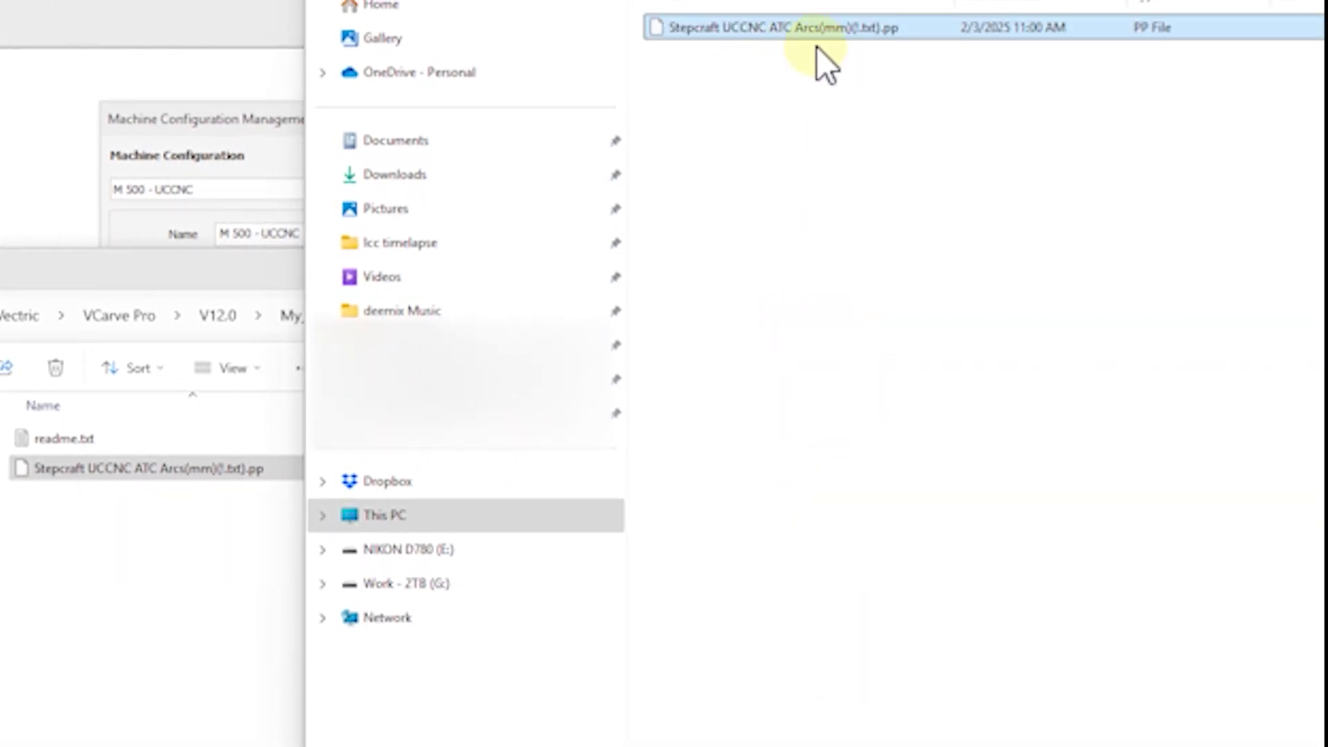
Rename the pasted copy to New Stepcraft UCCNC ATC Arcs(mm)(*.txt).pp.
right_click(731, 27)
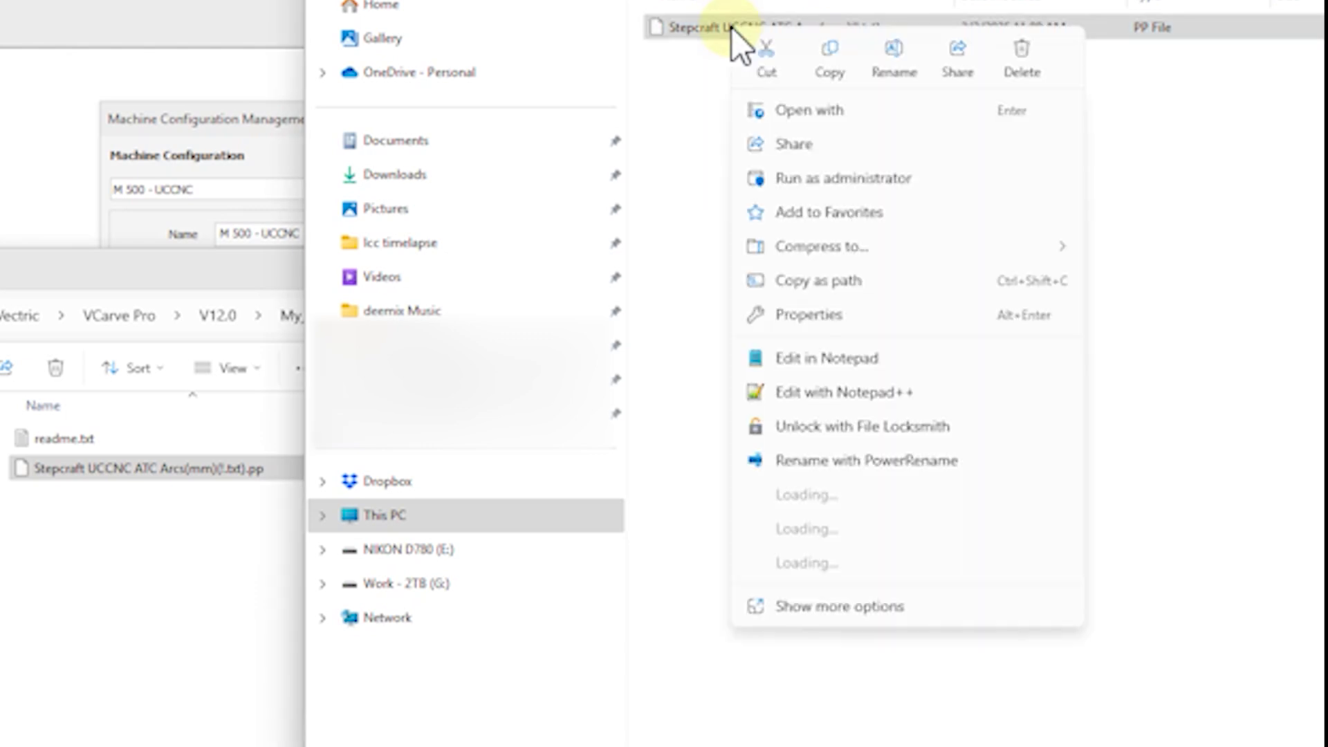
click(897, 57)
click(674, 26)
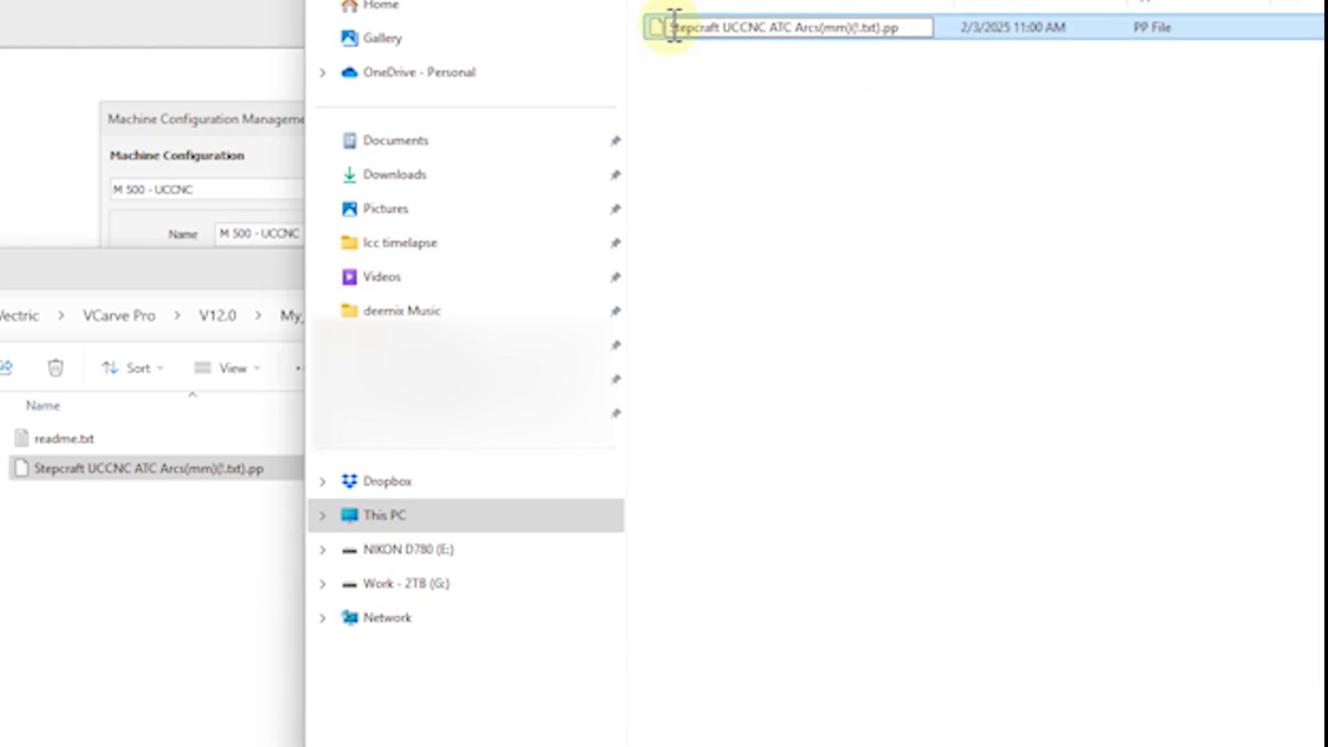
text(New)
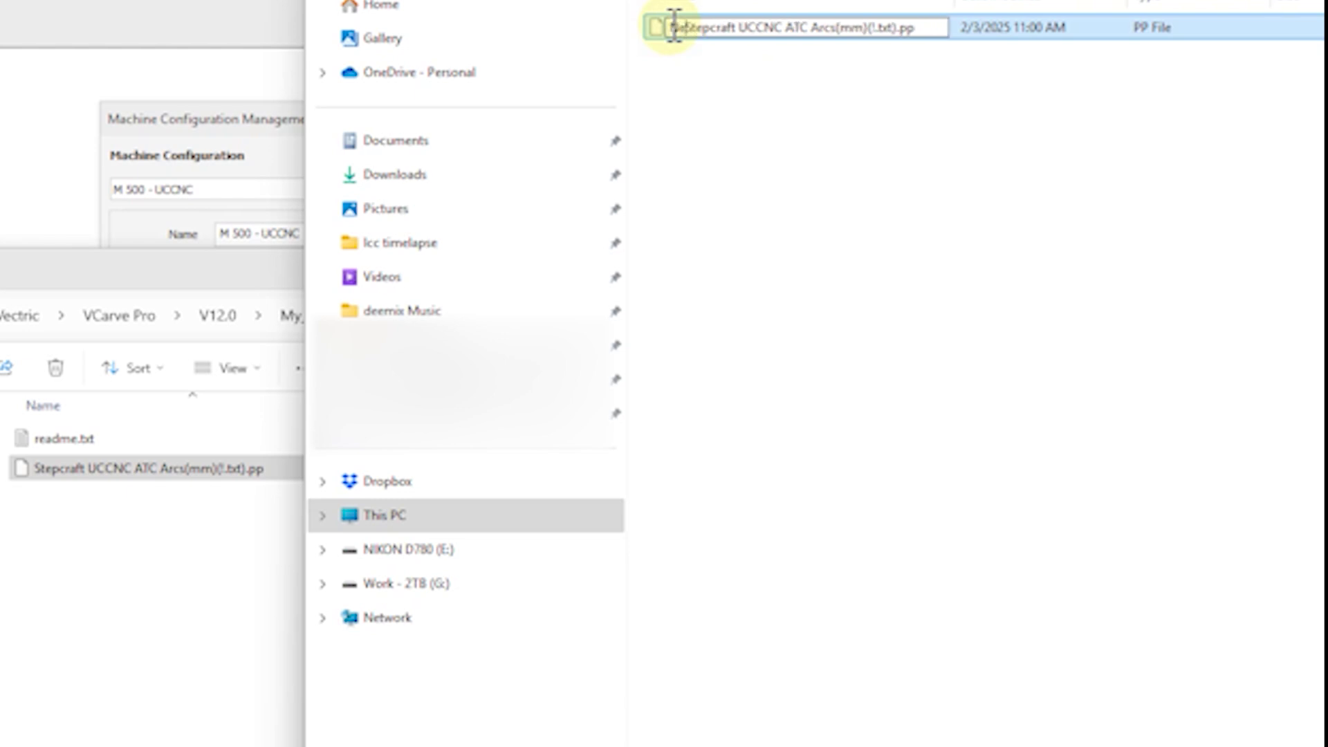
click(733, 101)
Open the renamed post-processor file in Notepad for editing.
click(751, 33)
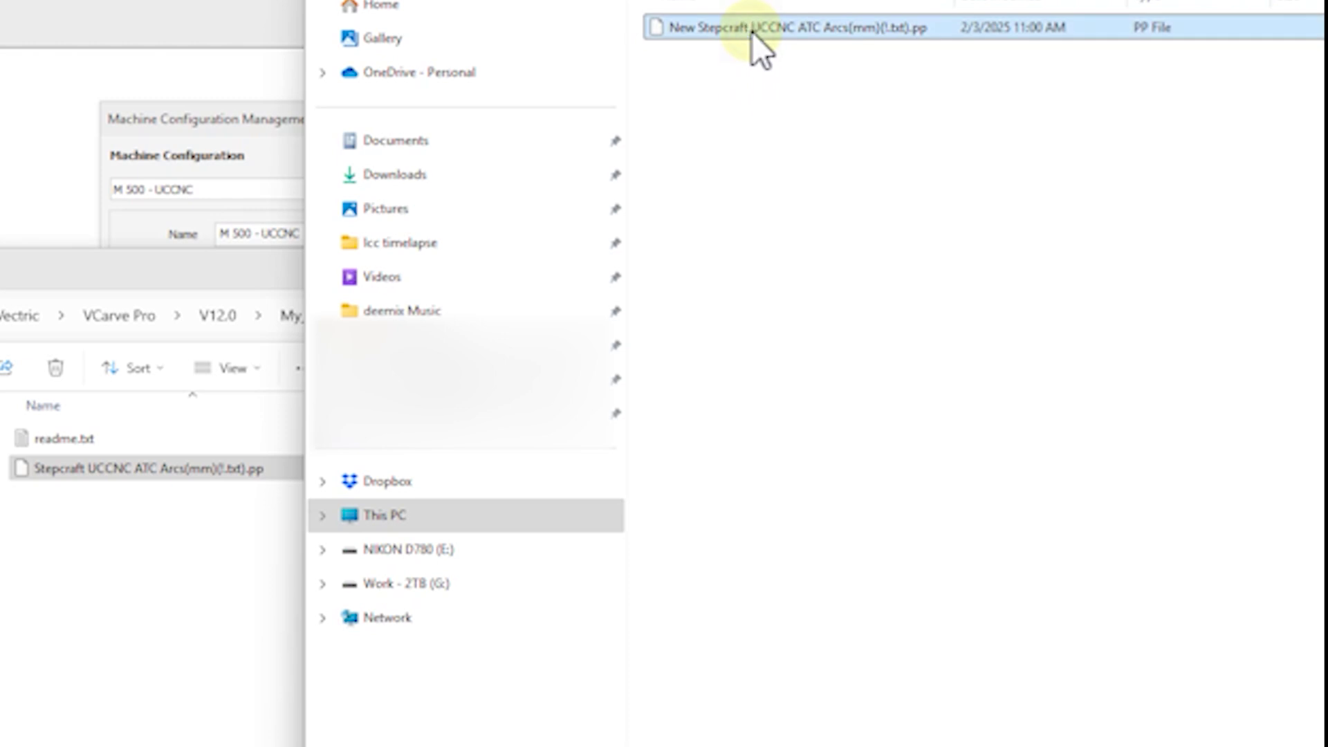
right_click(753, 32)
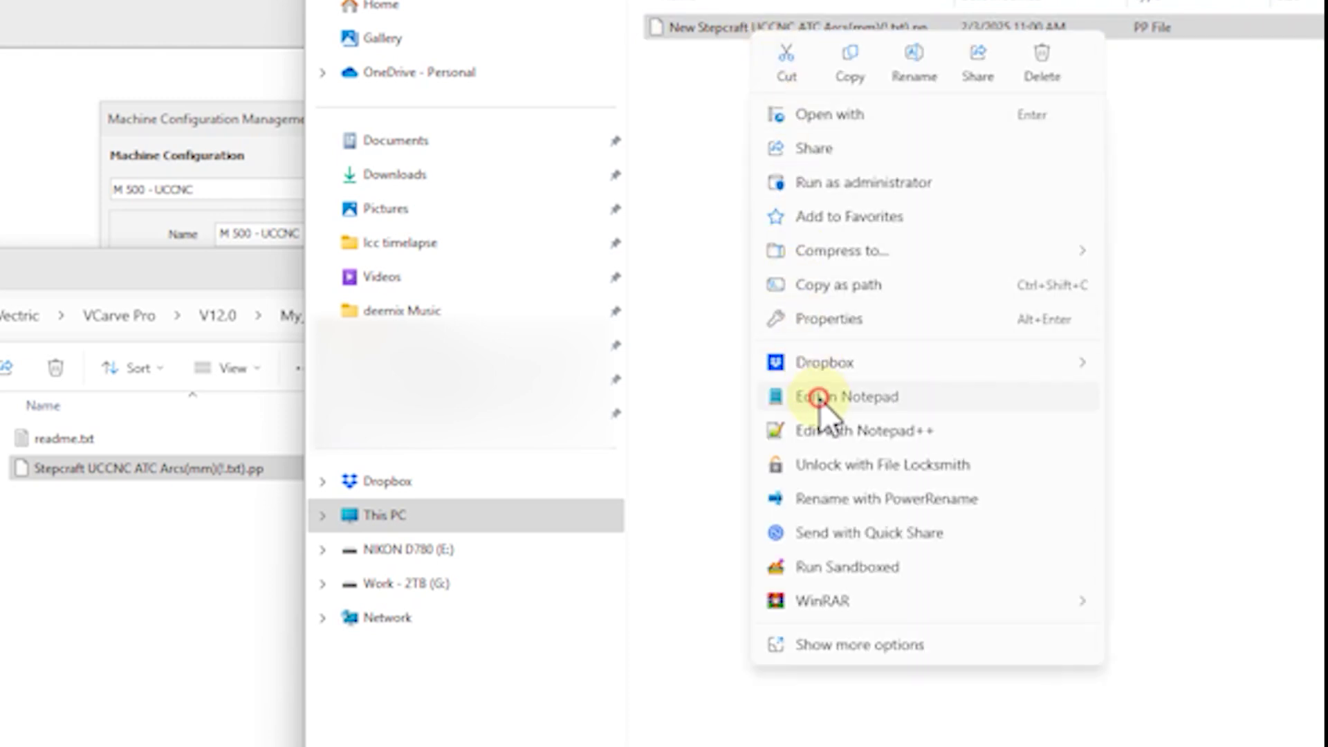
click(820, 399)
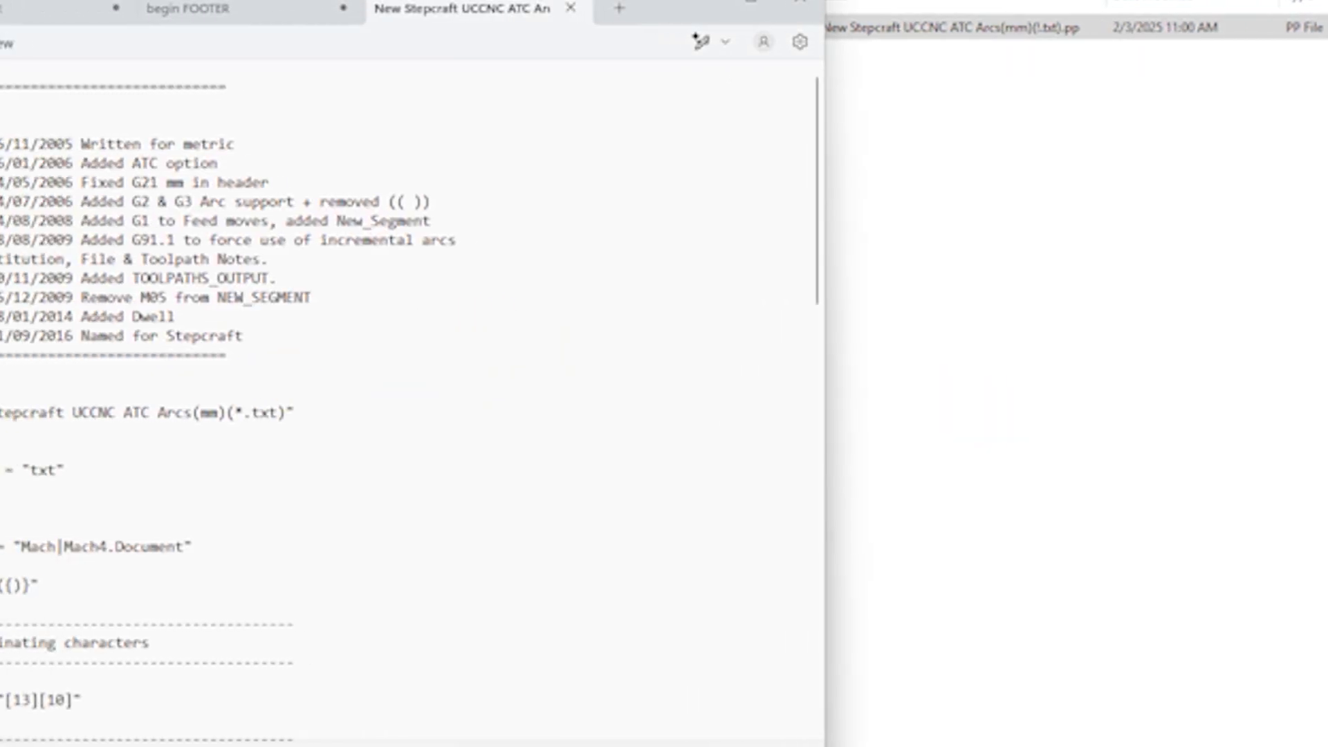
Prefix the POST_NAME with "New" before Stepcraft.
click(279, 414)
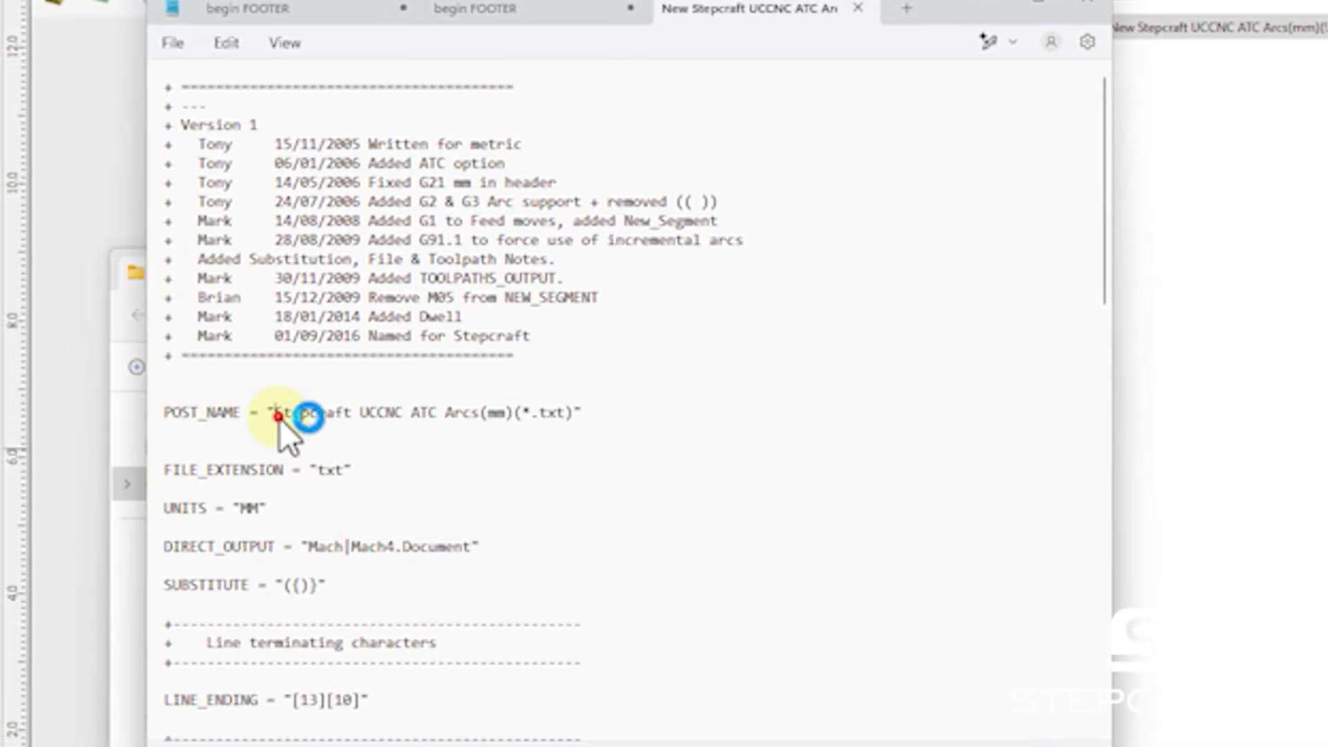
text(New)
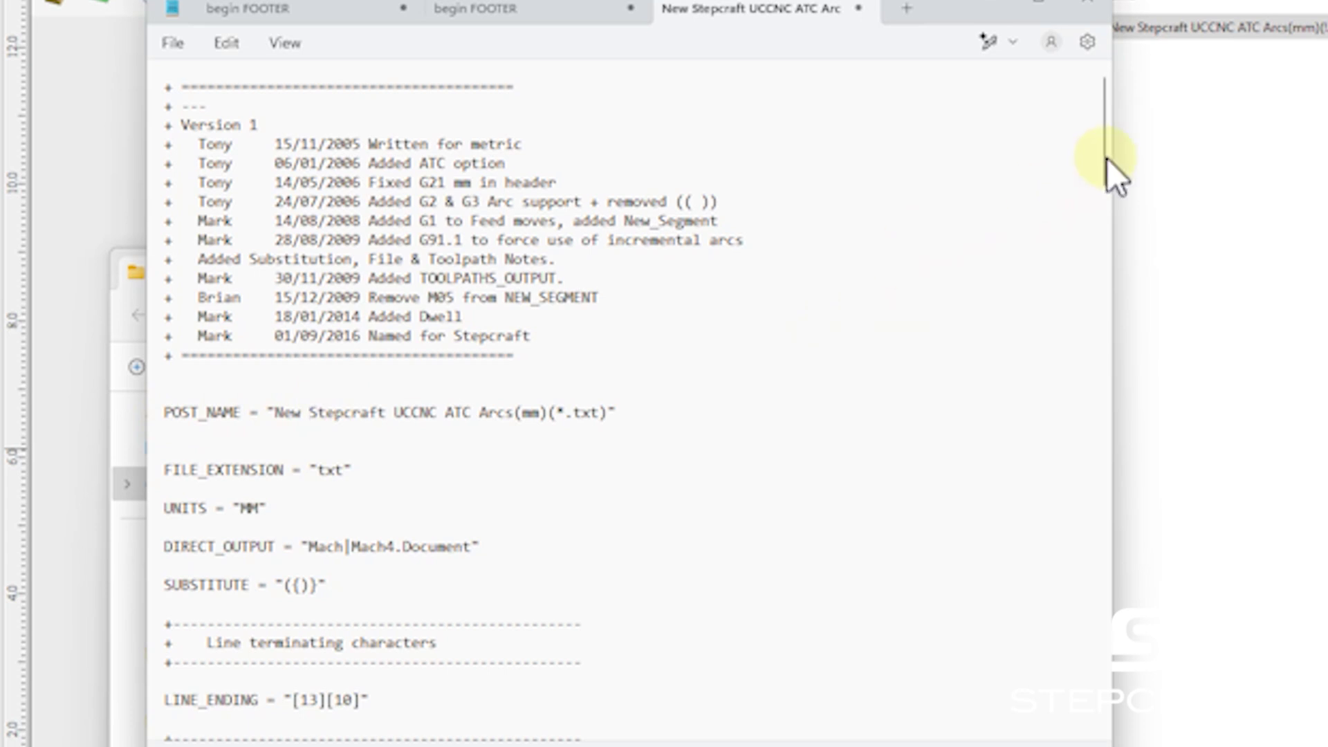
drag(1107, 159, 1096, 722)
Replace the old FOOTER lines with the new block ending G53 Y 400 and M30.
click(252, 633)
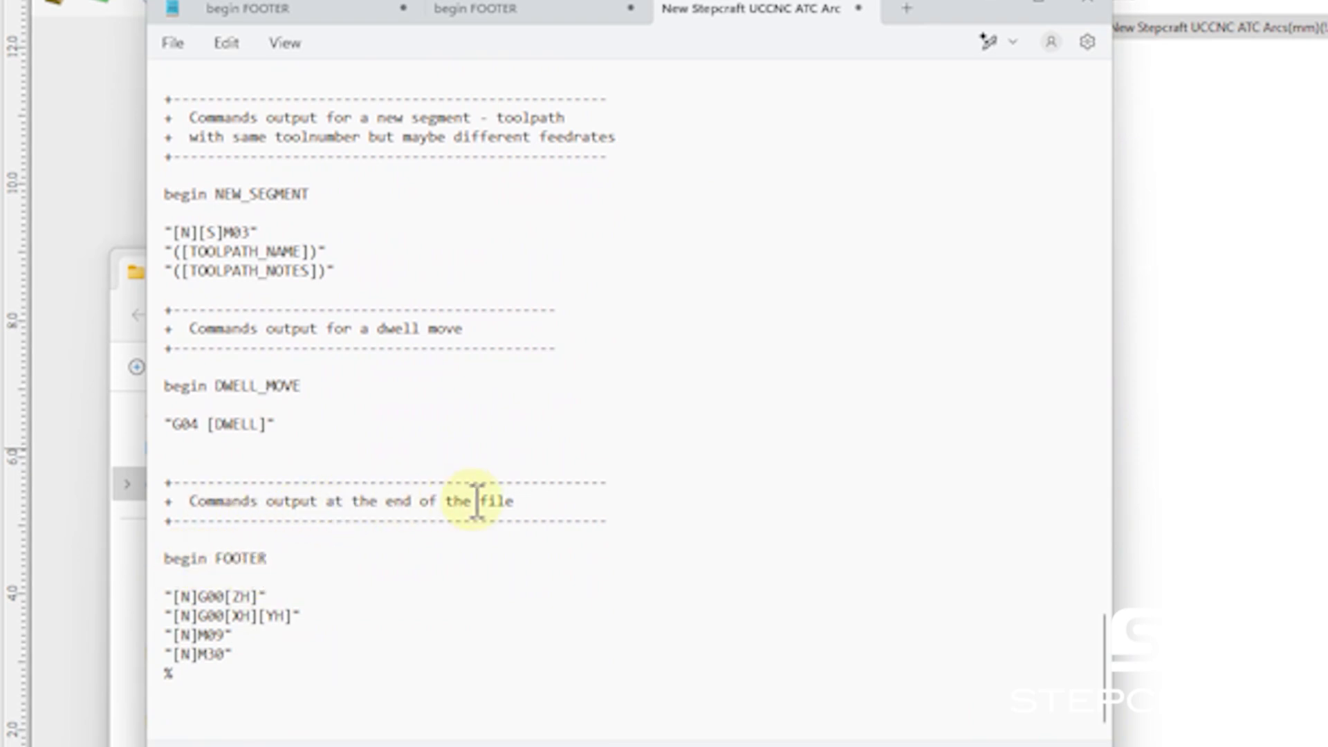
drag(244, 657, 216, 597)
click(270, 6)
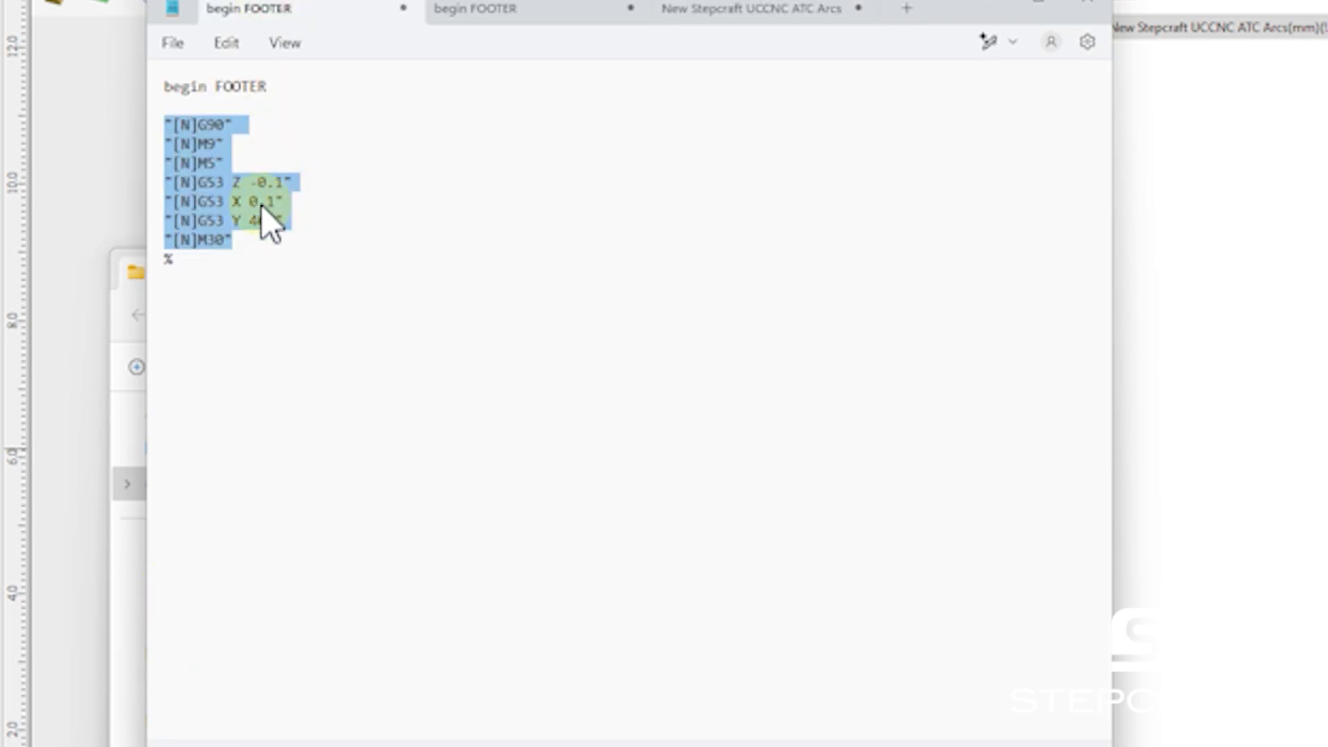
right_click(208, 196)
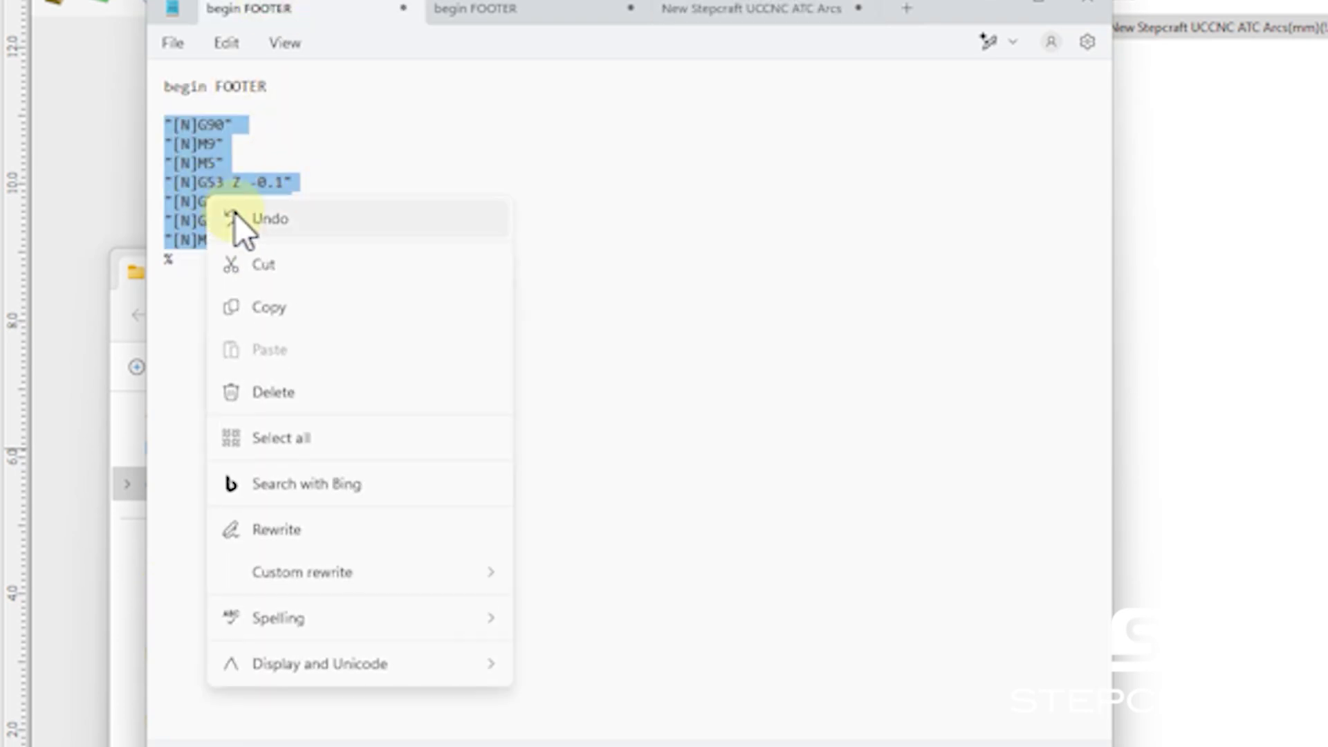
click(269, 310)
click(707, 10)
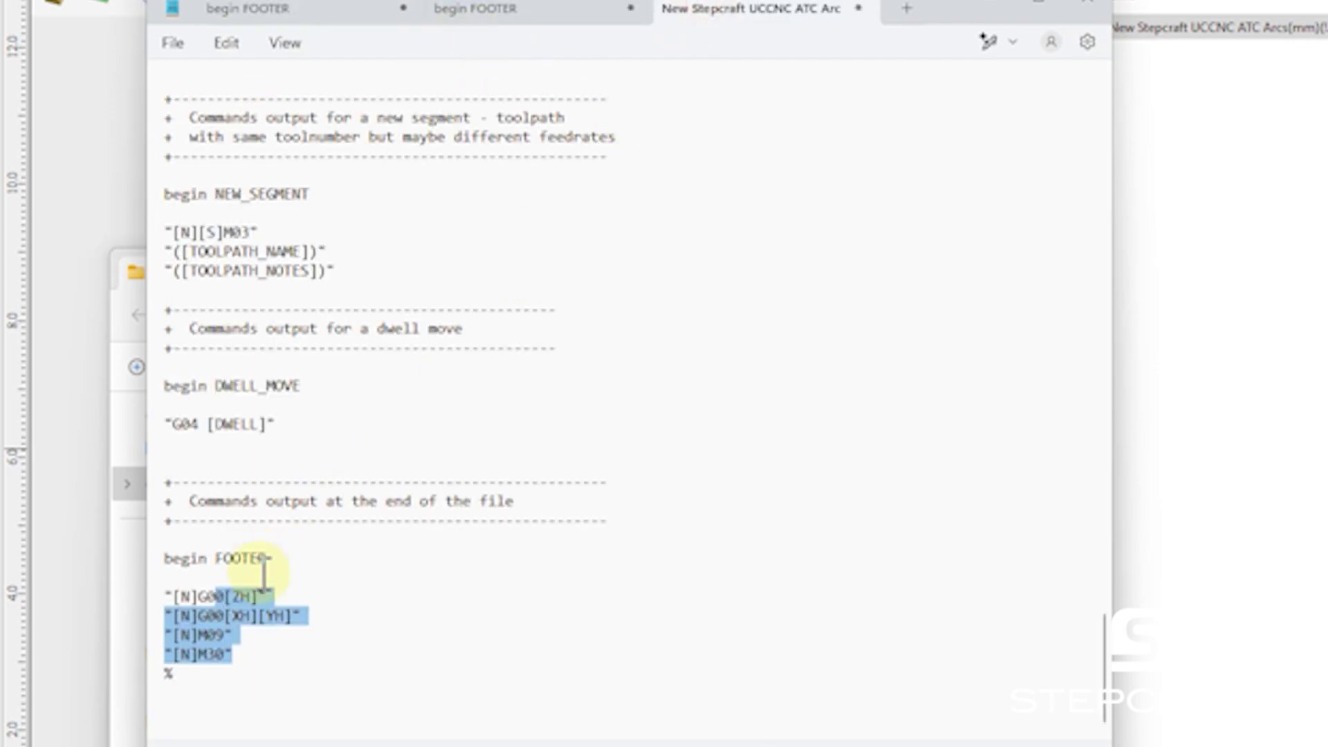
click(259, 637)
drag(252, 663, 170, 605)
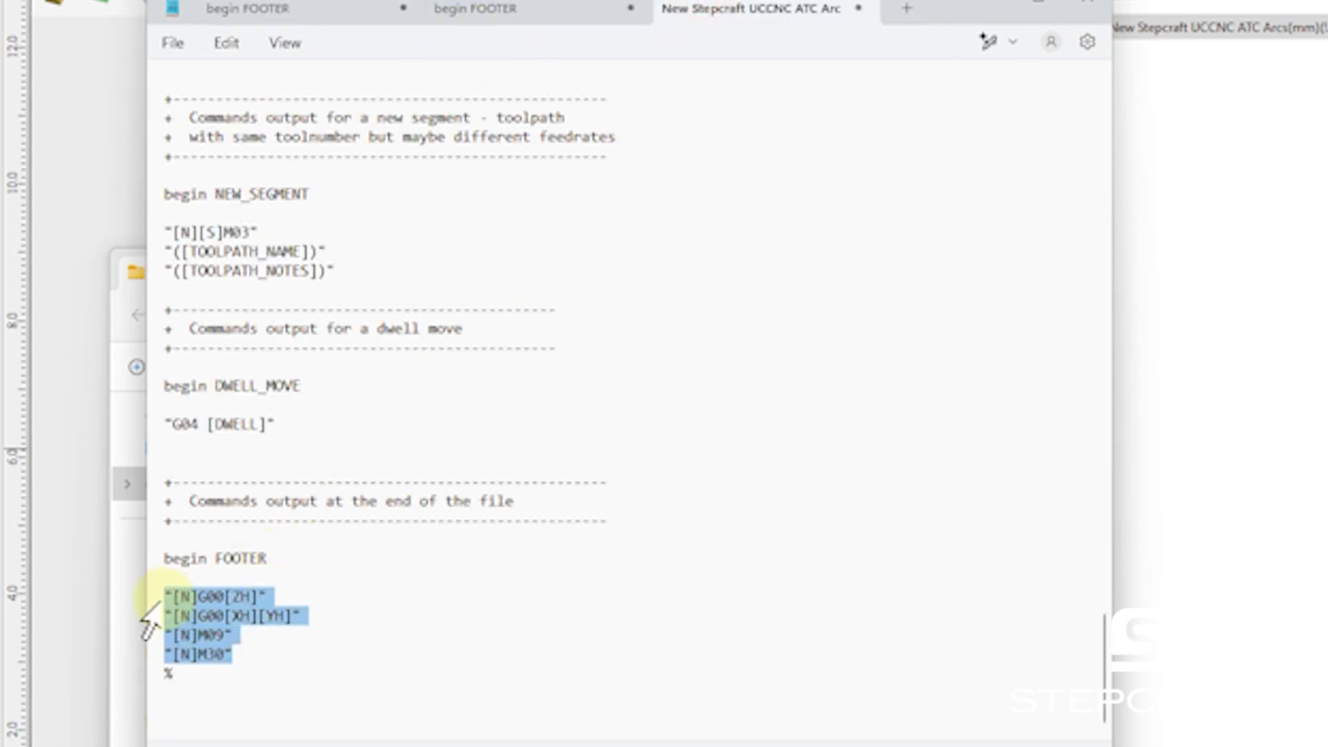
right_click(163, 594)
click(257, 255)
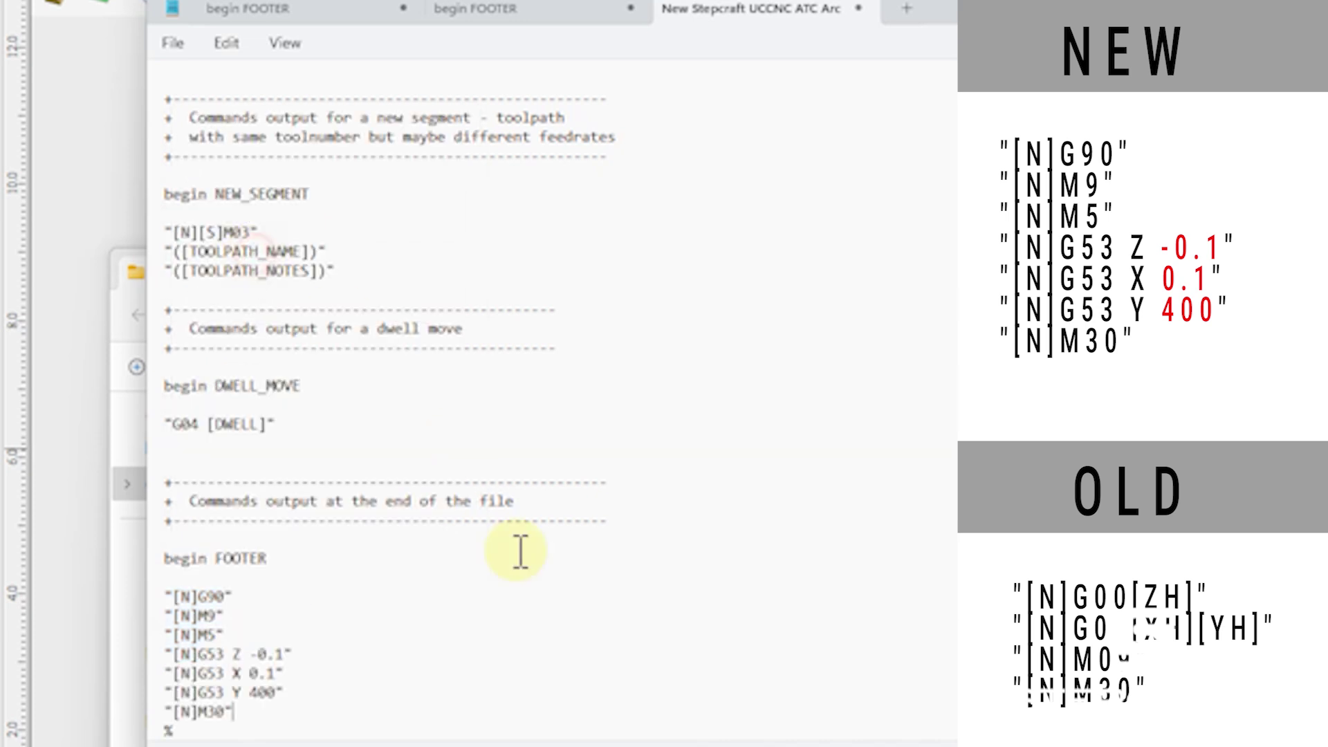
scroll(388, 661, down, 1)
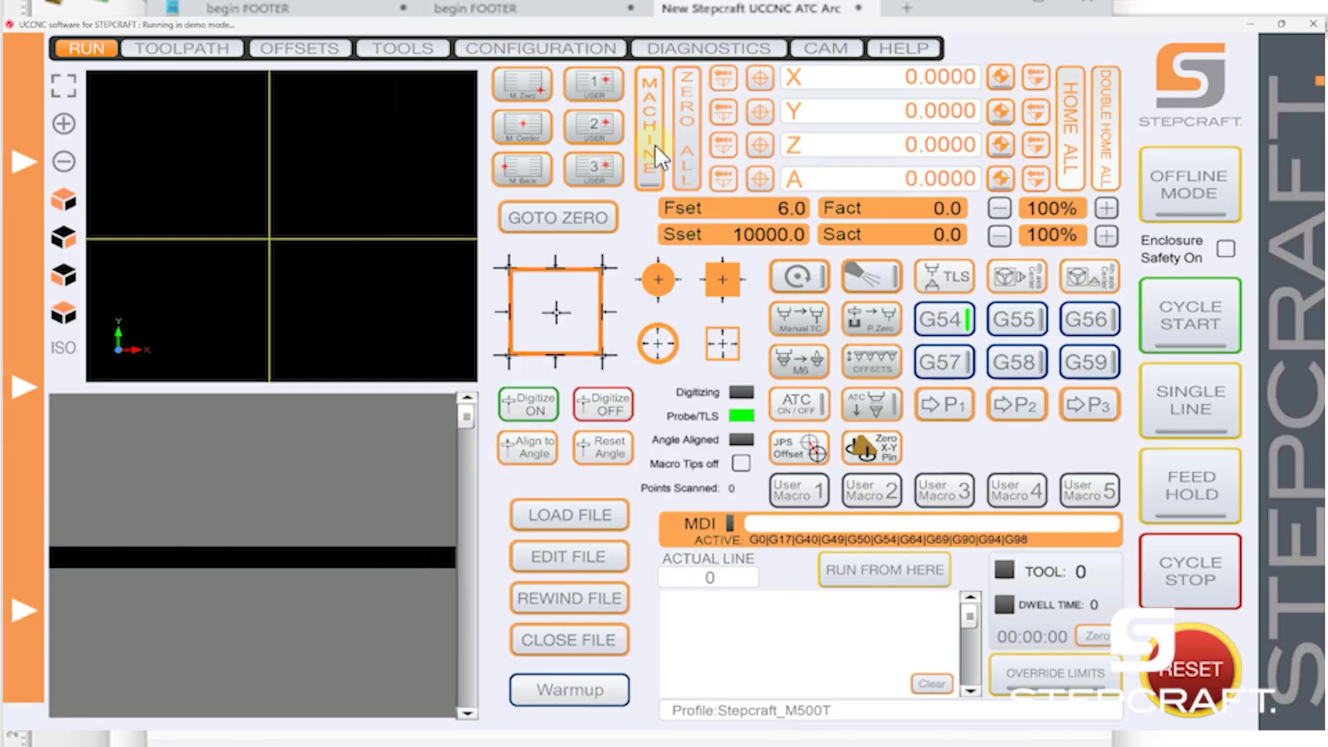
Show machine coordinates in the UCCNC position readouts.
click(655, 146)
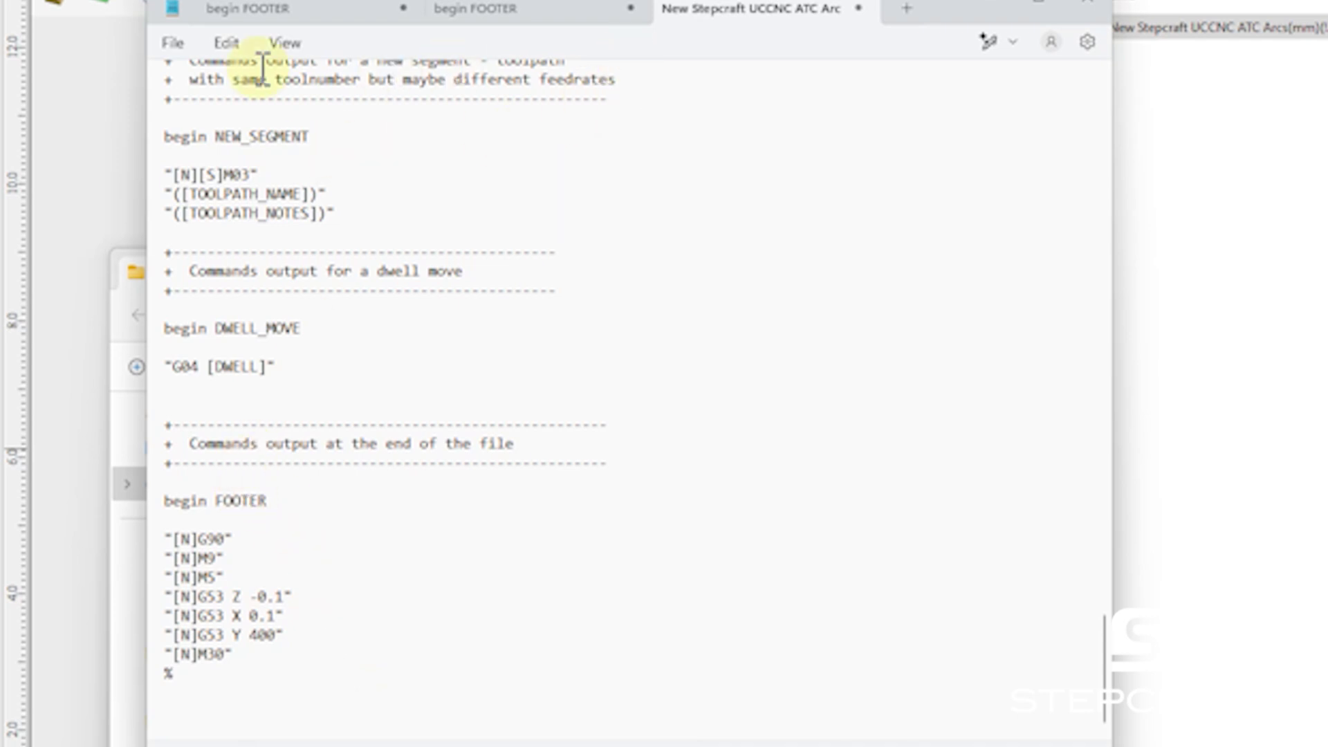
Save the edited New Stepcraft post-processor in Notepad and minimize it to return to VCarve Pro.
click(190, 49)
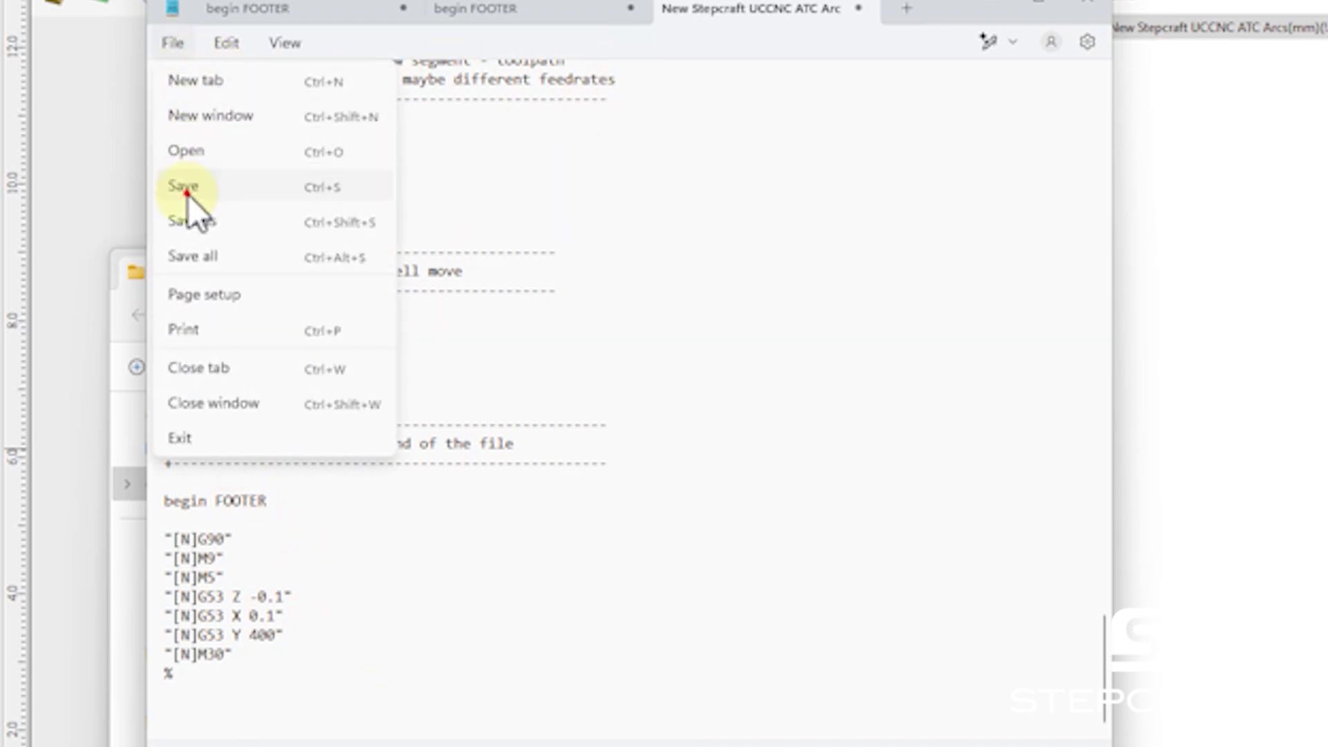
click(188, 186)
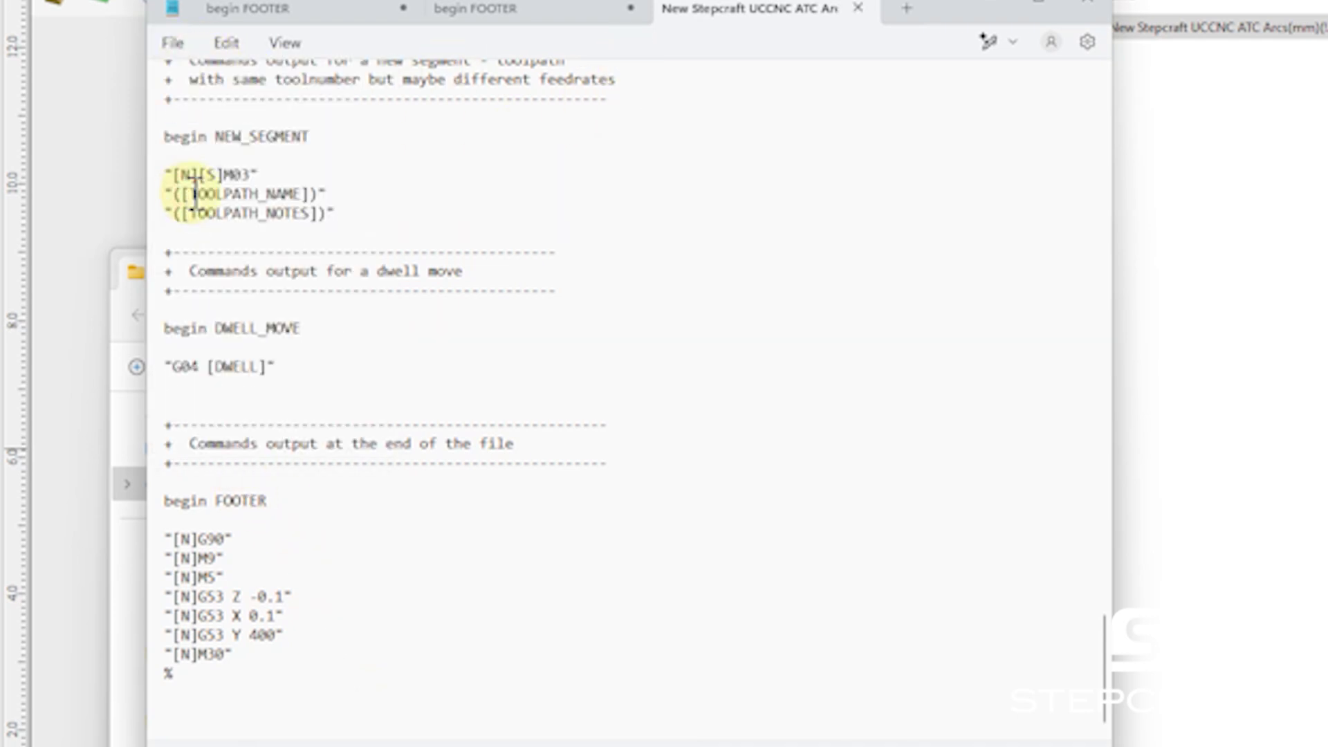
click(988, 4)
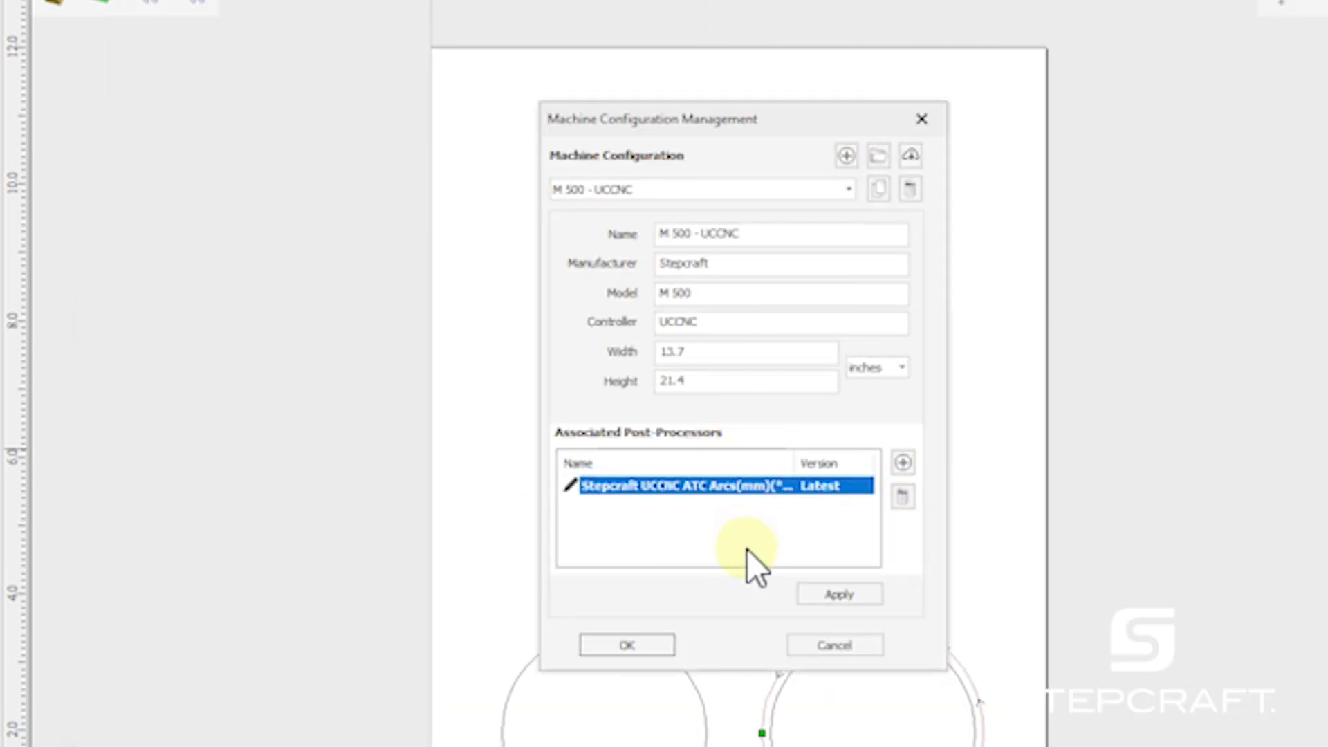
Add New Stepcraft UCCNC ATC Arcs(mm)(*.txt) from C:\Temp to the post-processors as the default.
click(901, 469)
click(611, 695)
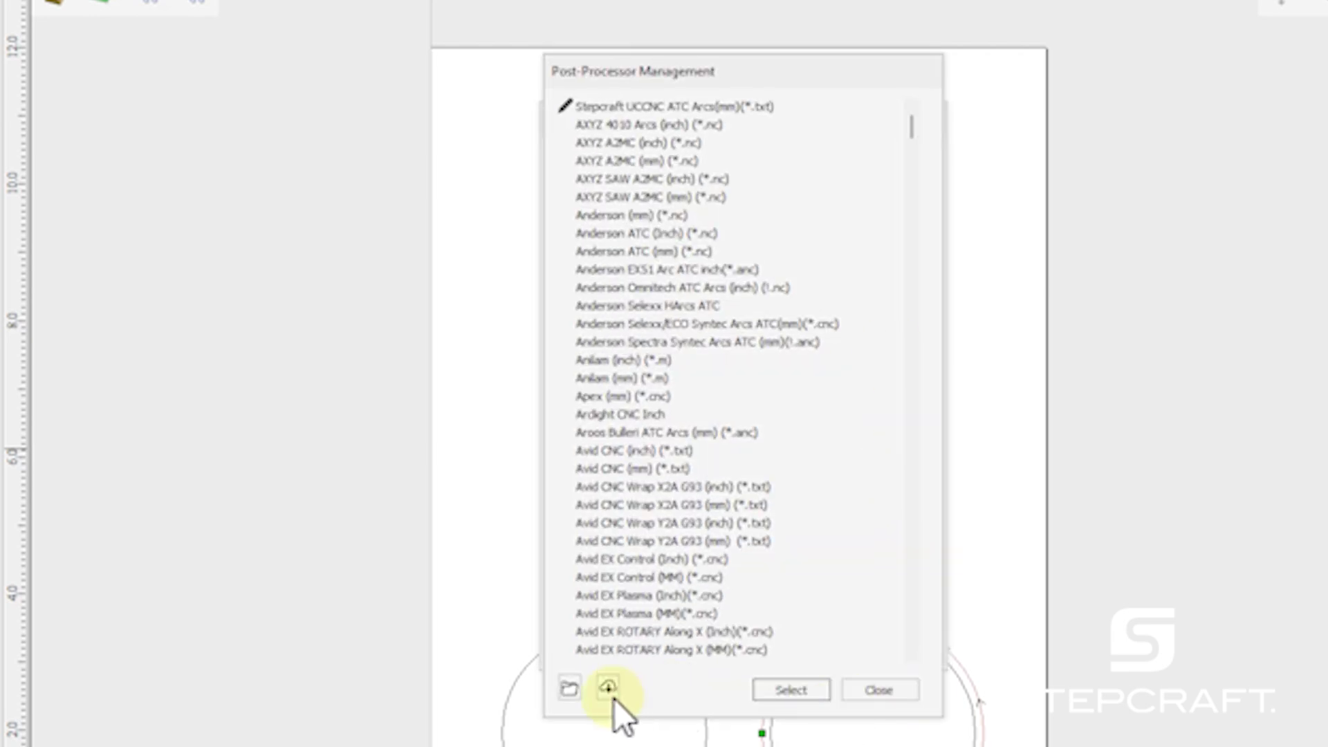
click(574, 693)
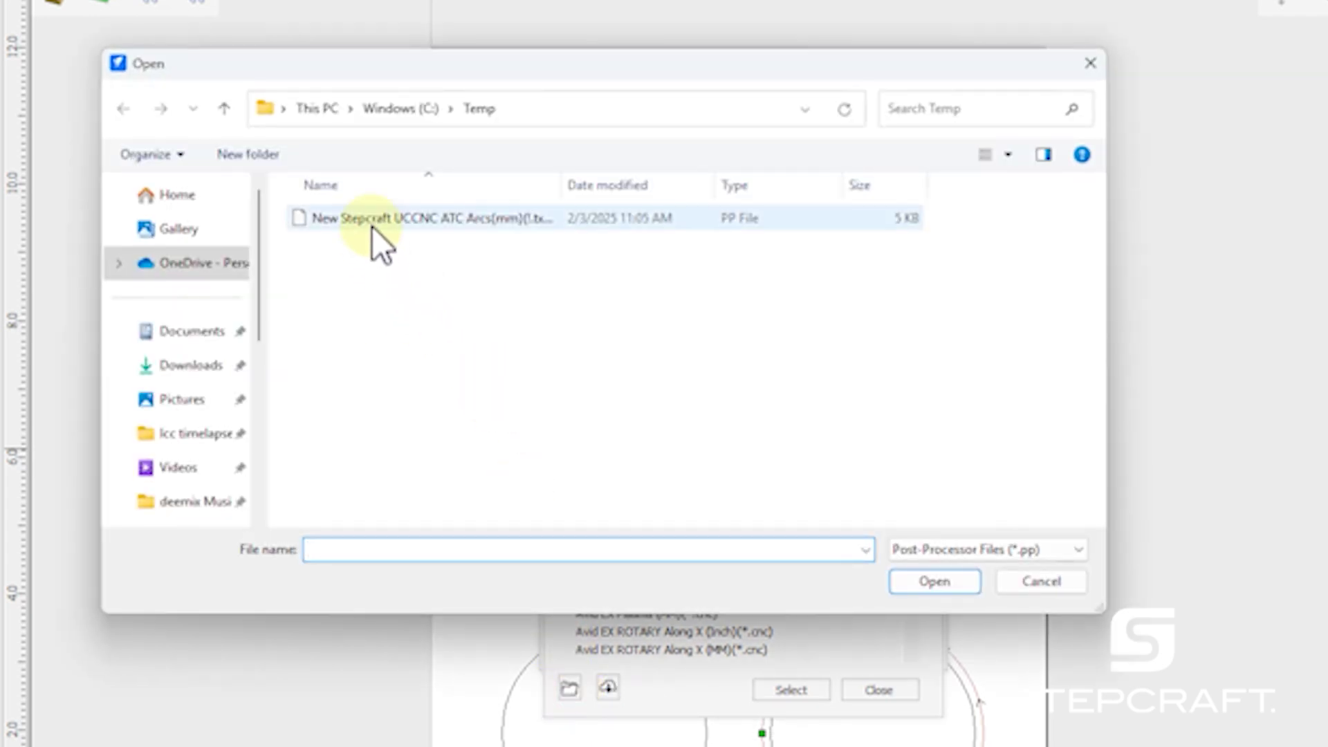
double_click(363, 219)
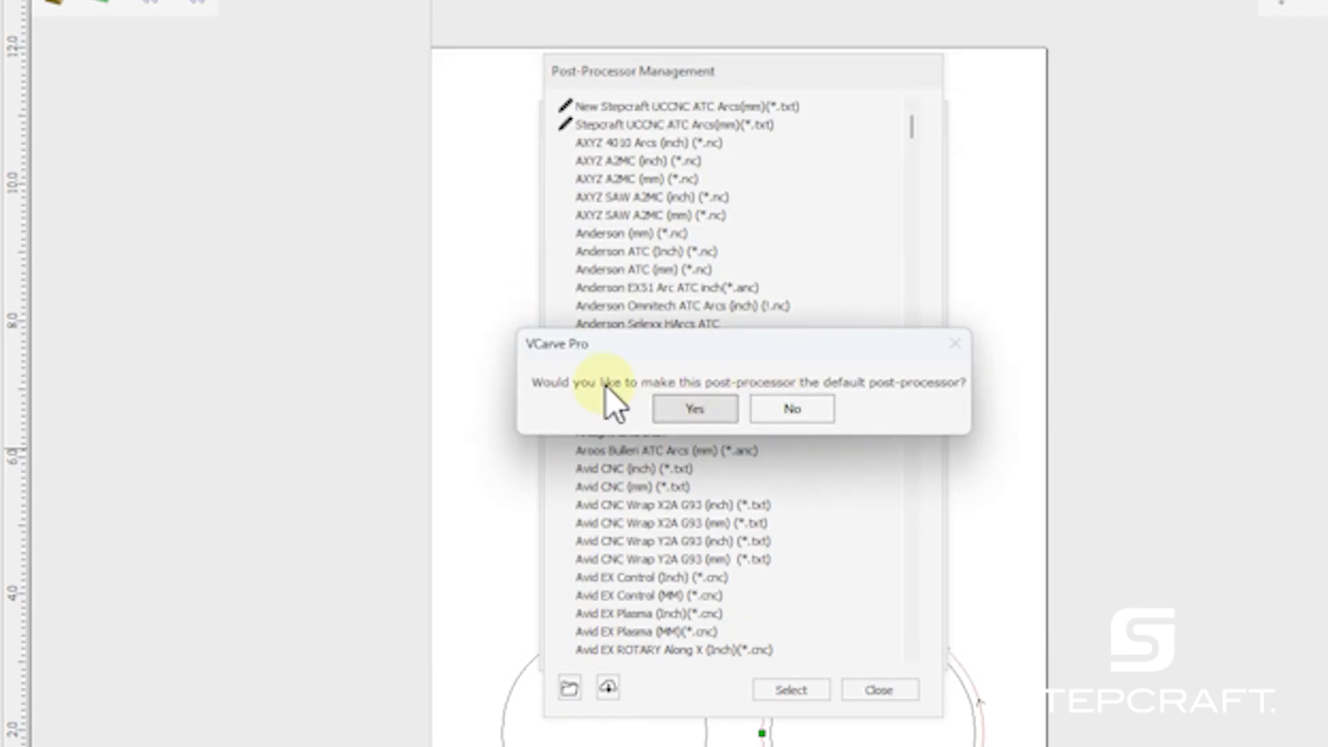
click(712, 403)
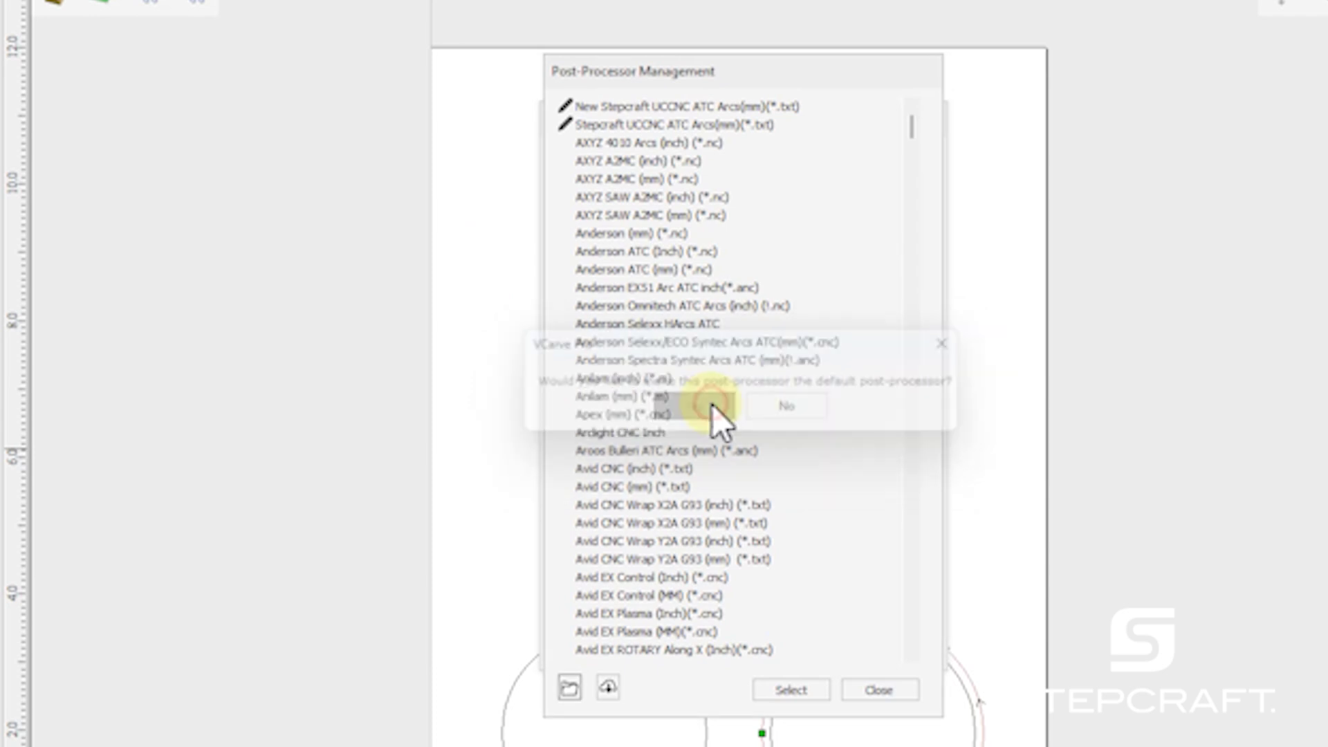
click(856, 693)
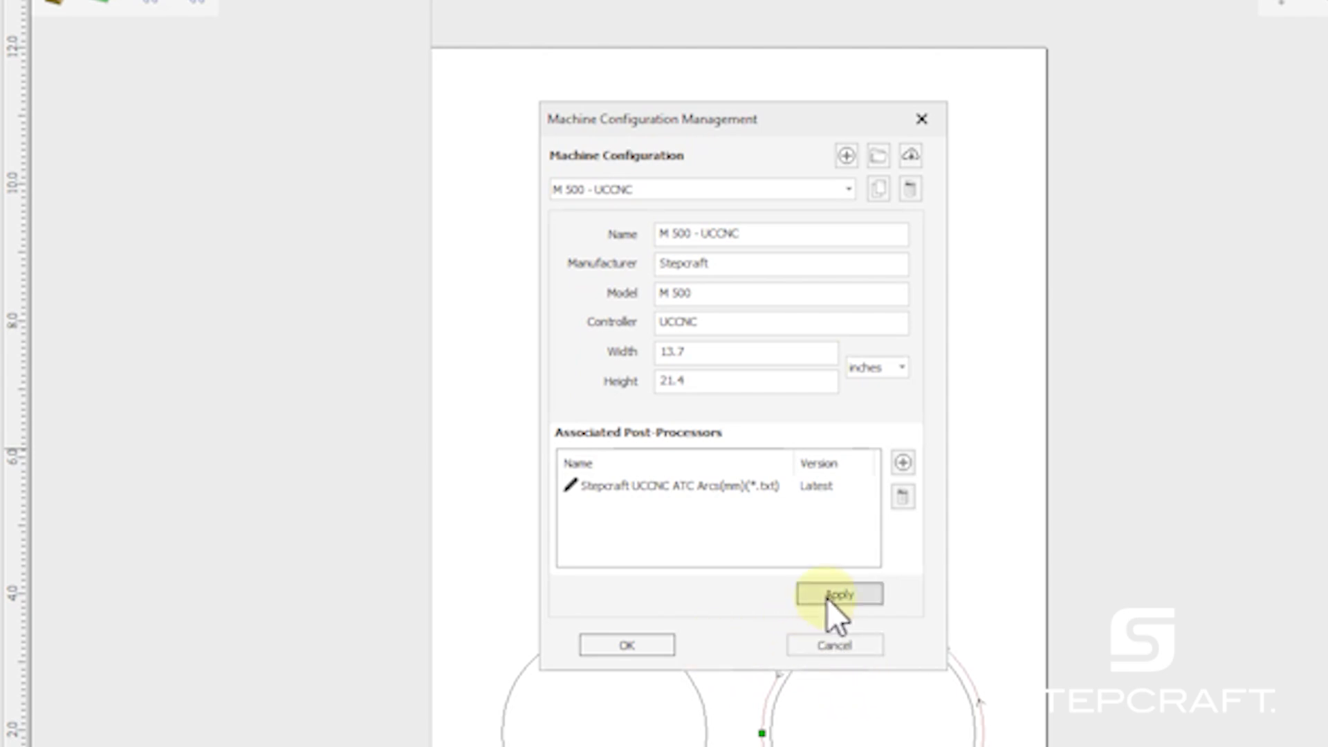
Apply the M 500 - UCCNC configuration, then reopen it to verify New Stepcraft is the bold default.
click(676, 650)
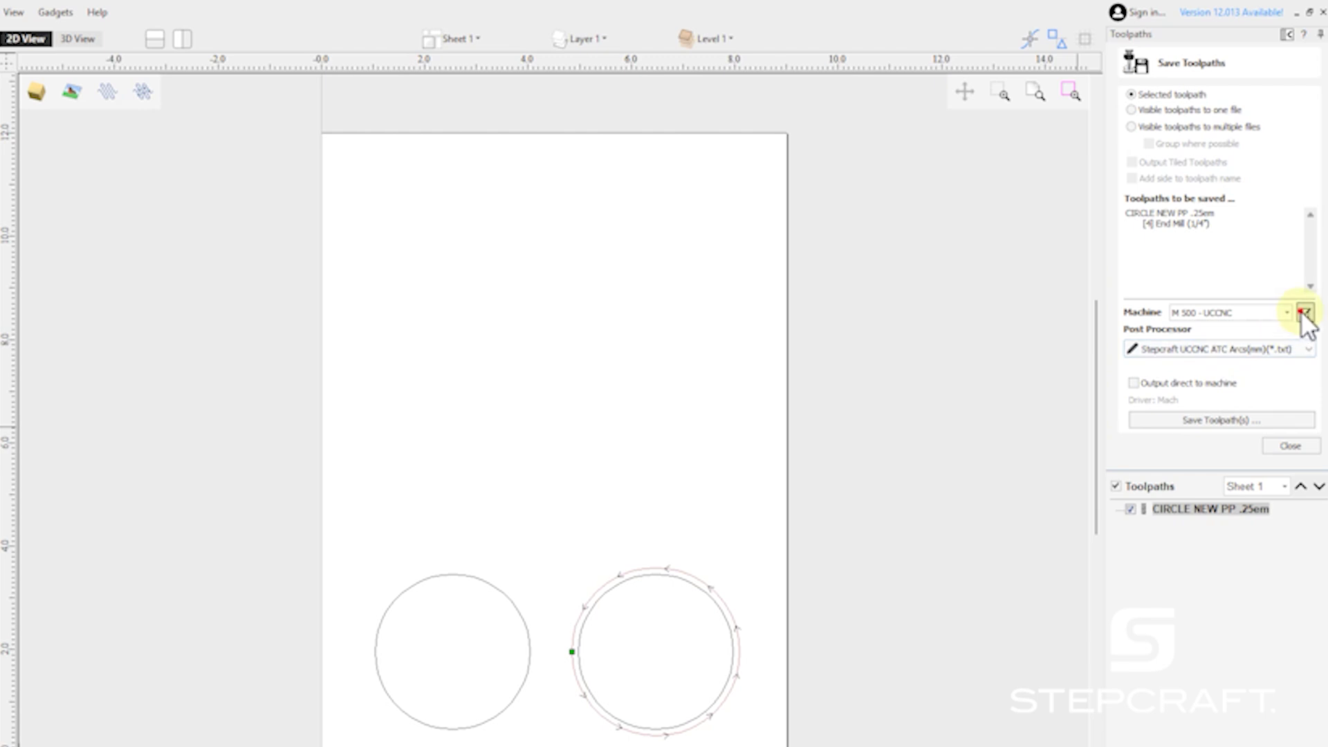
click(1303, 313)
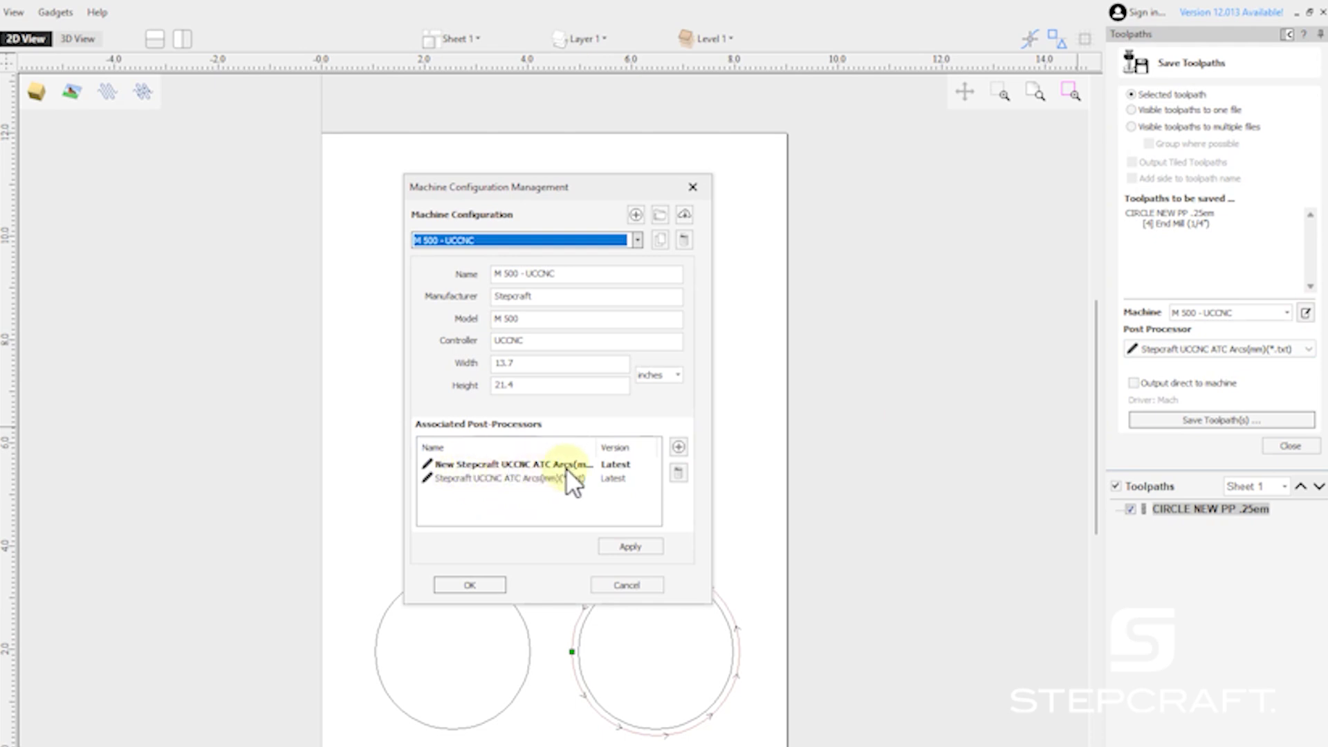
click(698, 186)
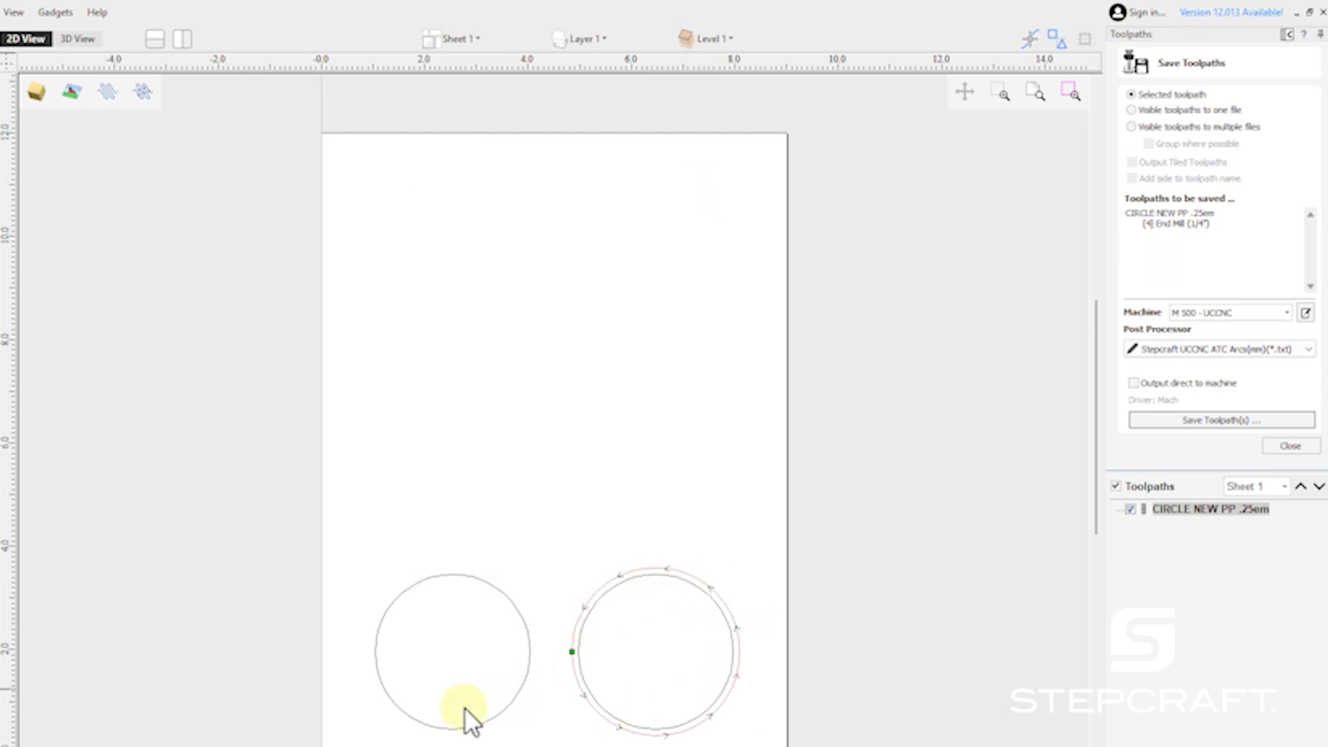